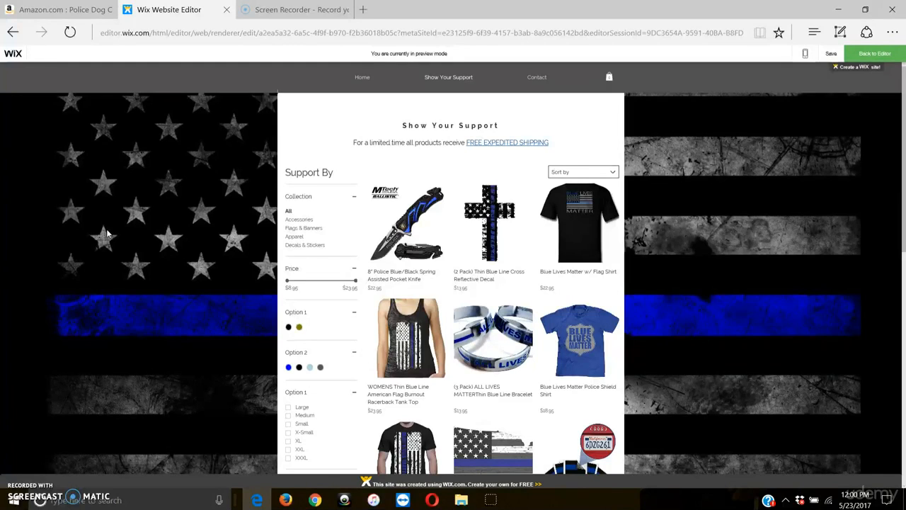
pyautogui.click(107, 231)
pyautogui.click(113, 229)
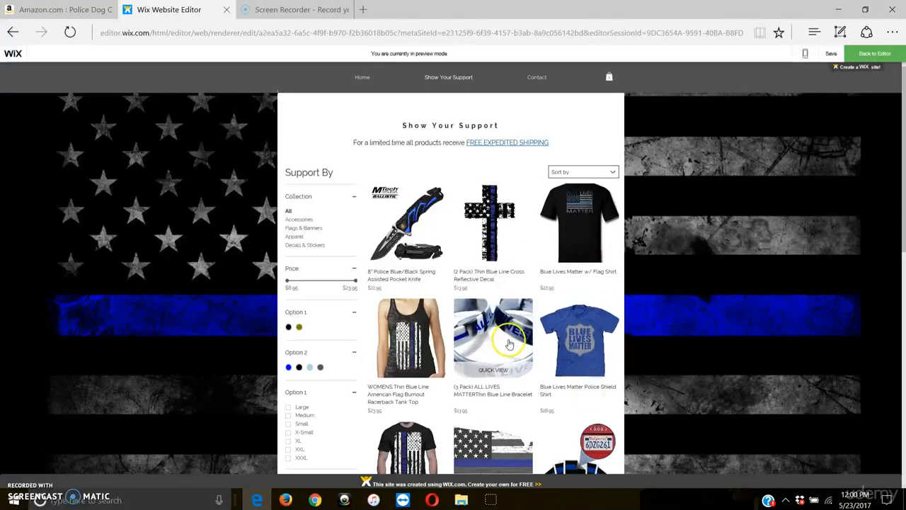
pyautogui.scroll(-1, 509, 344)
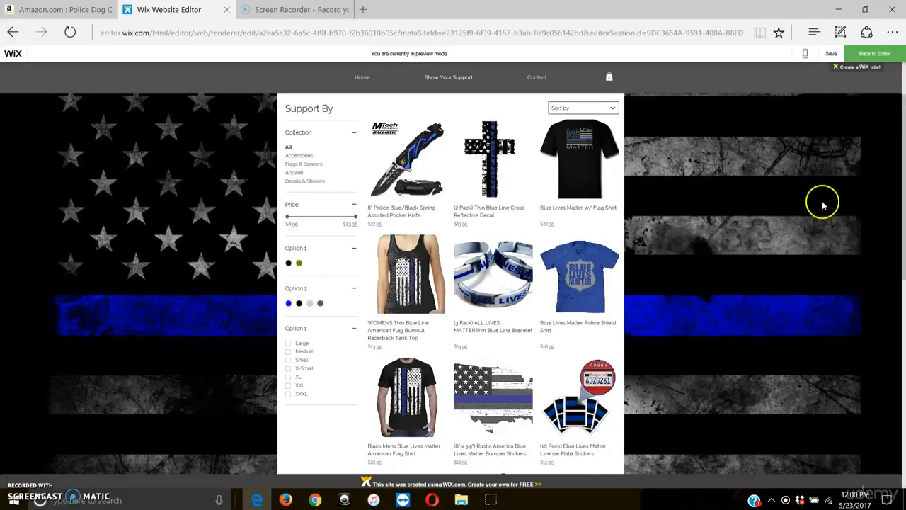
# View the Amazon listing linked by the blue shield shirt shortcut in the desktop's Wix DS folder, and return to the Wix editor.
pyautogui.click(838, 9)
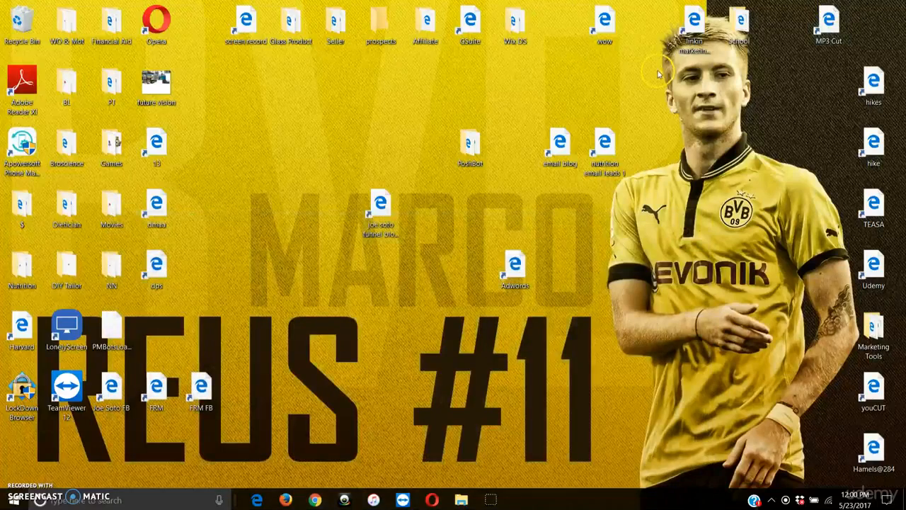
pyautogui.doubleClick(511, 36)
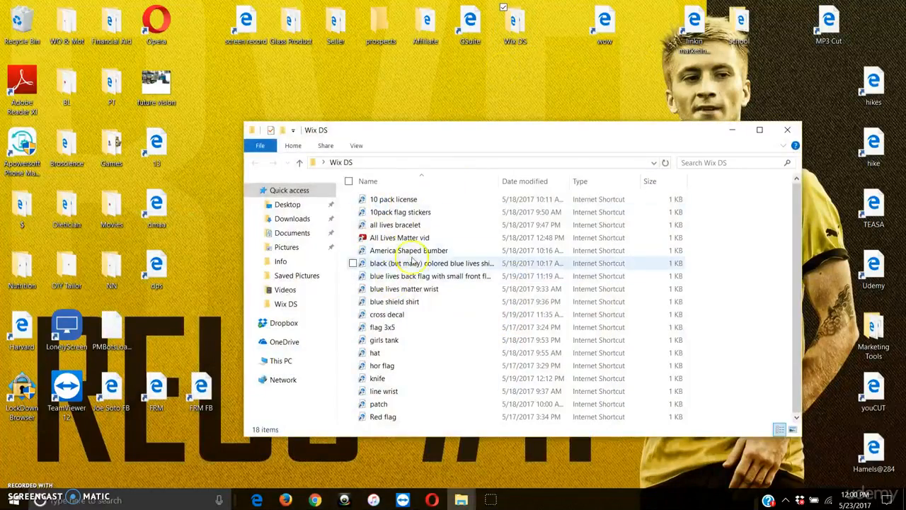
pyautogui.click(395, 303)
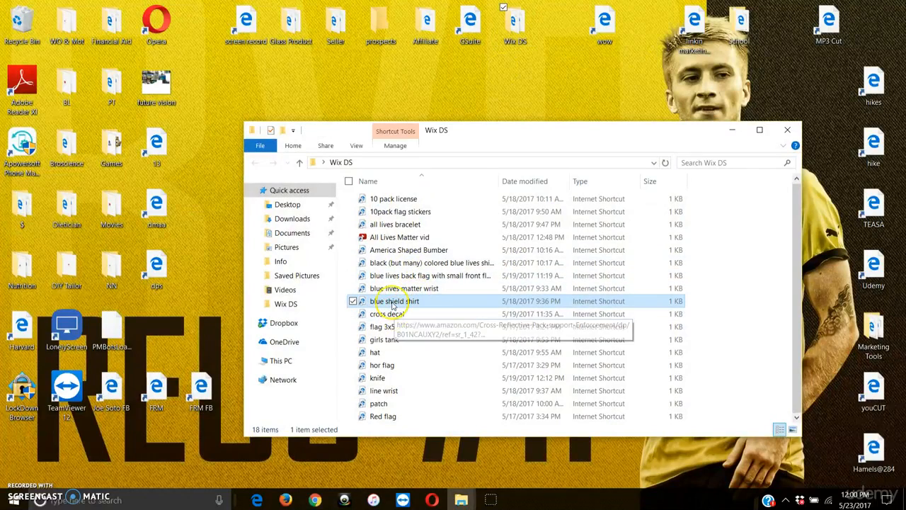
pyautogui.doubleClick(396, 302)
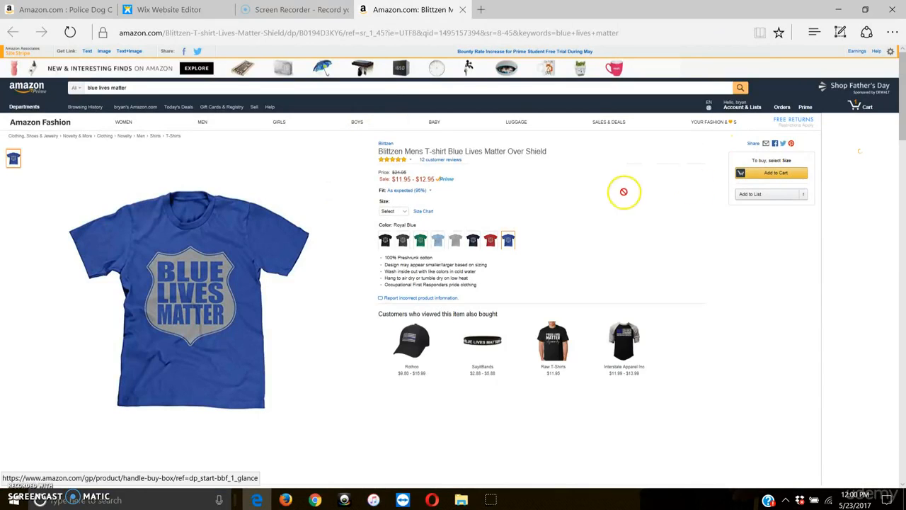
pyautogui.click(463, 9)
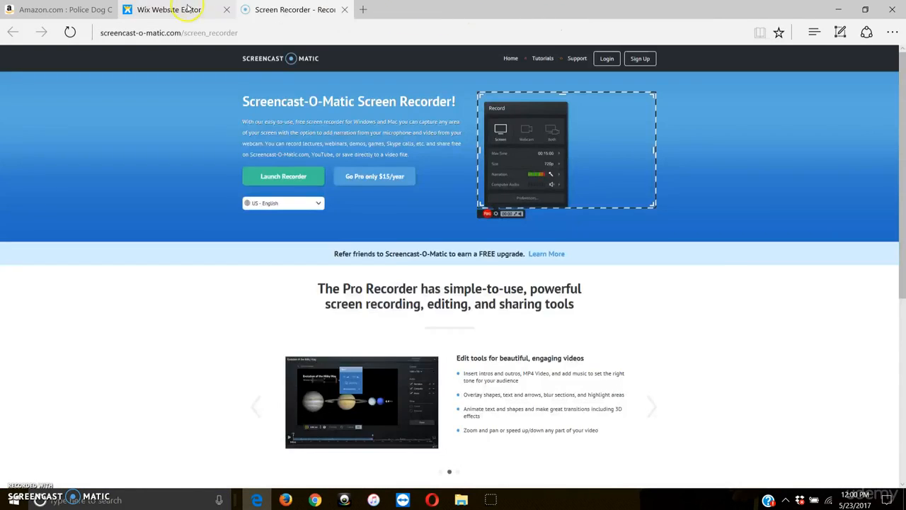
pyautogui.click(170, 10)
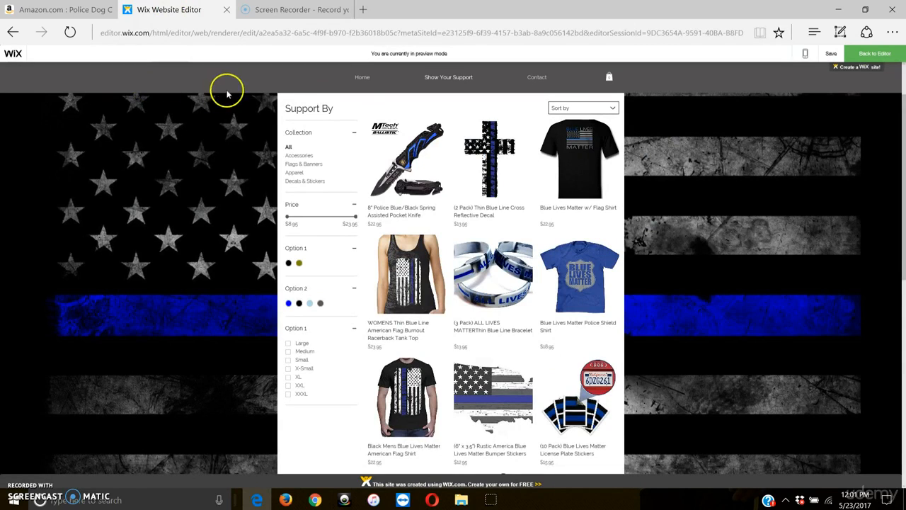
# Leave the site preview and start a new physical product in the store's product catalog.
pyautogui.click(881, 55)
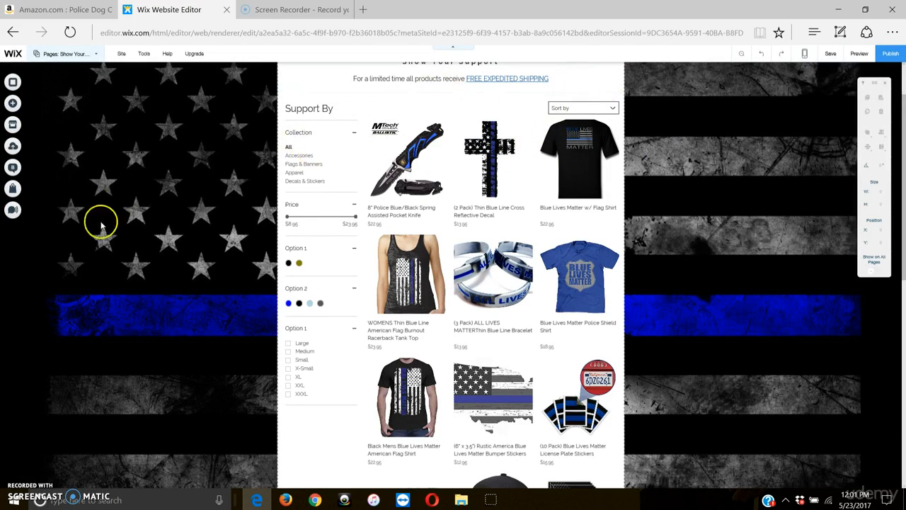
pyautogui.click(13, 189)
pyautogui.click(163, 189)
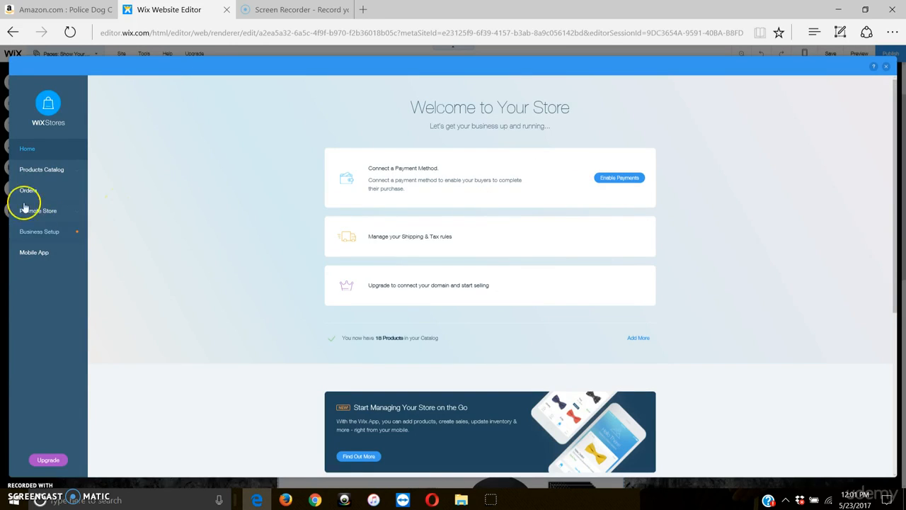
pyautogui.click(36, 170)
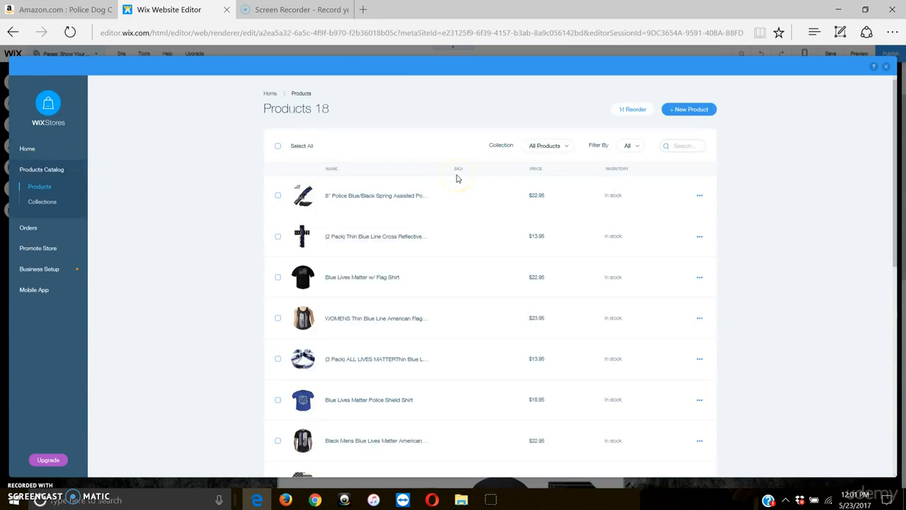
pyautogui.click(690, 109)
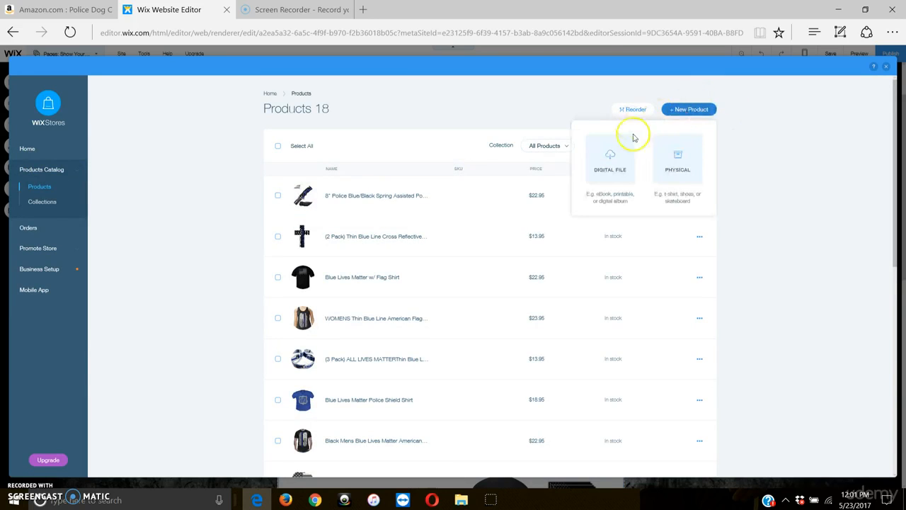
pyautogui.click(685, 143)
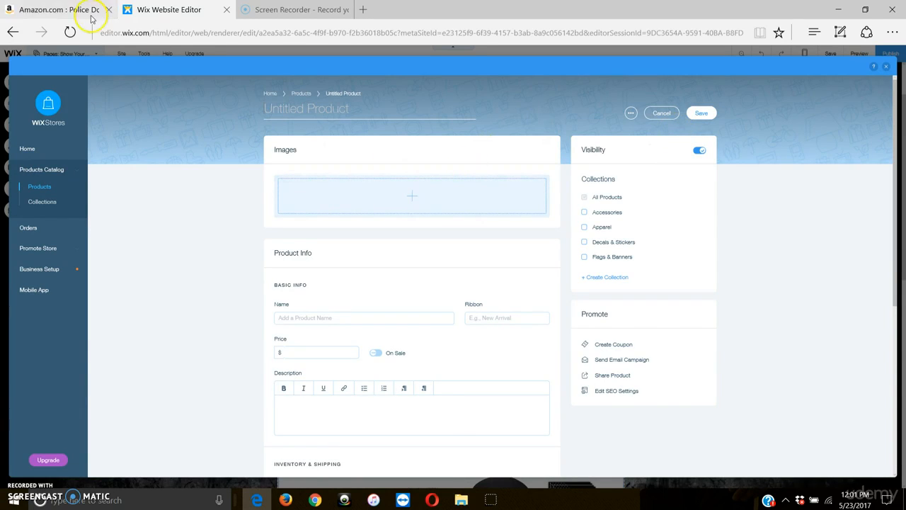
# Switch to the Amazon dog collar listing and examine its photos, price and black color option.
pyautogui.click(62, 9)
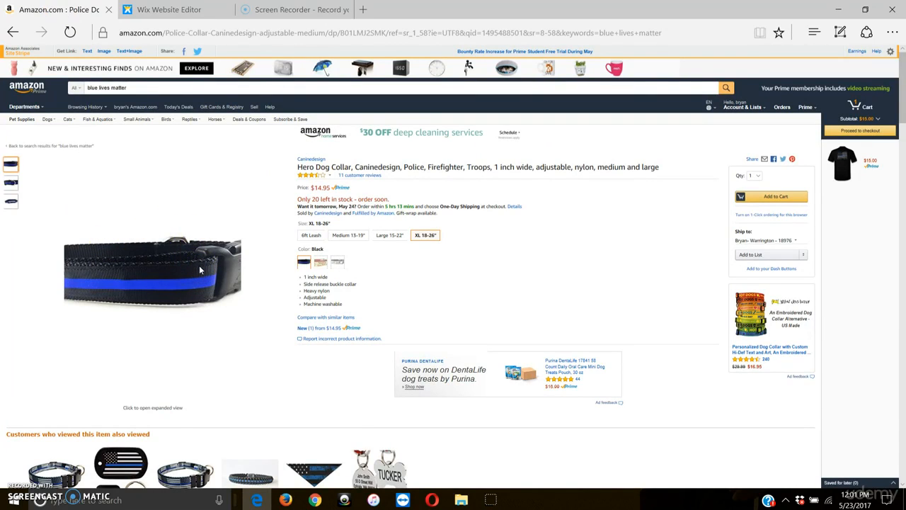
pyautogui.moveTo(8, 190)
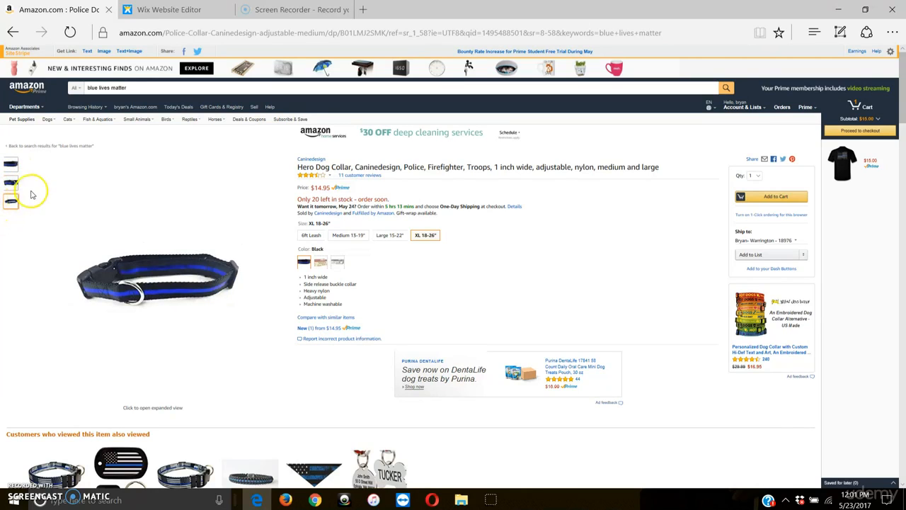
pyautogui.moveTo(24, 167)
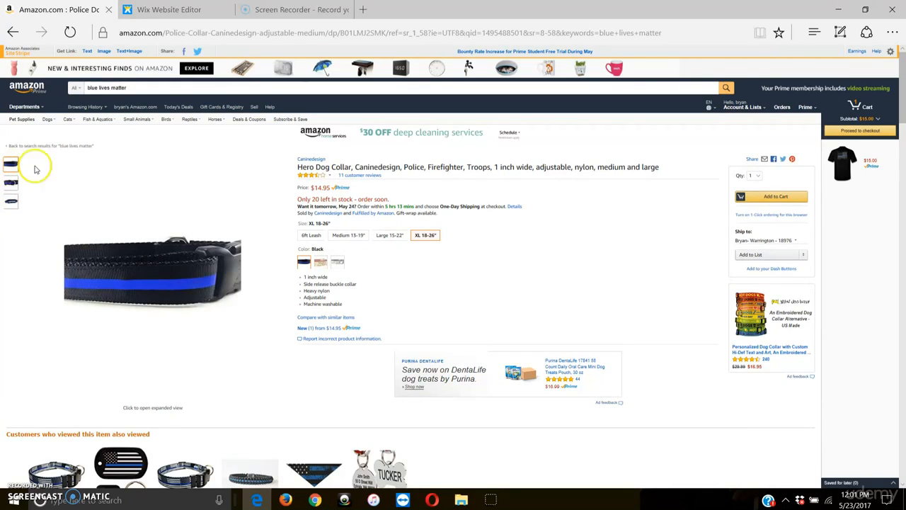
pyautogui.click(202, 265)
pyautogui.click(350, 185)
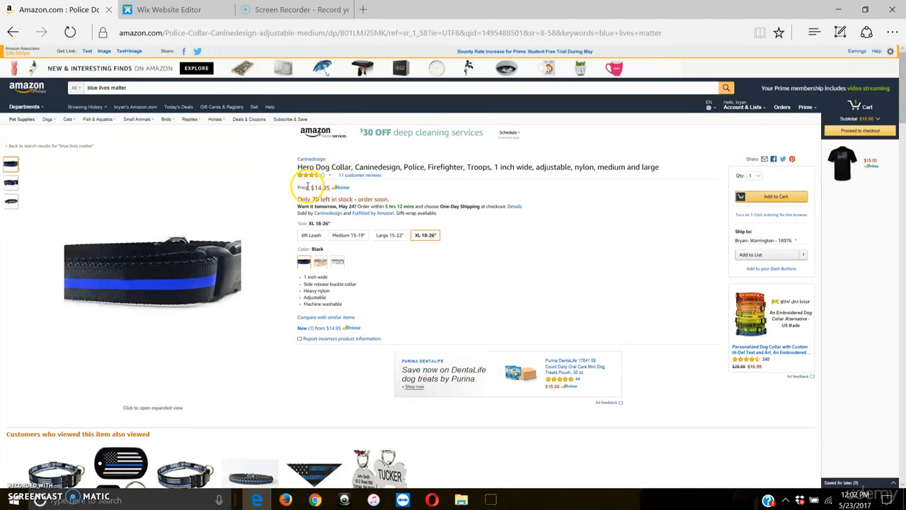
pyautogui.moveTo(313, 180)
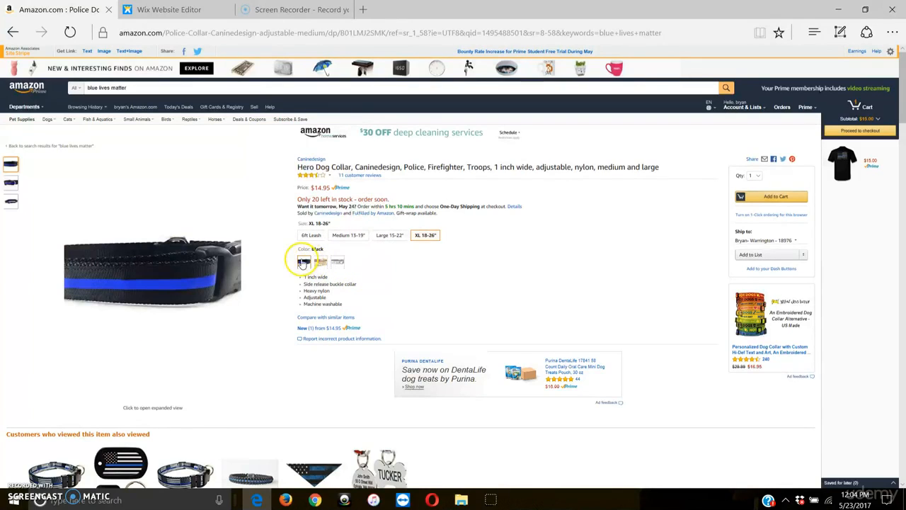
pyautogui.click(303, 259)
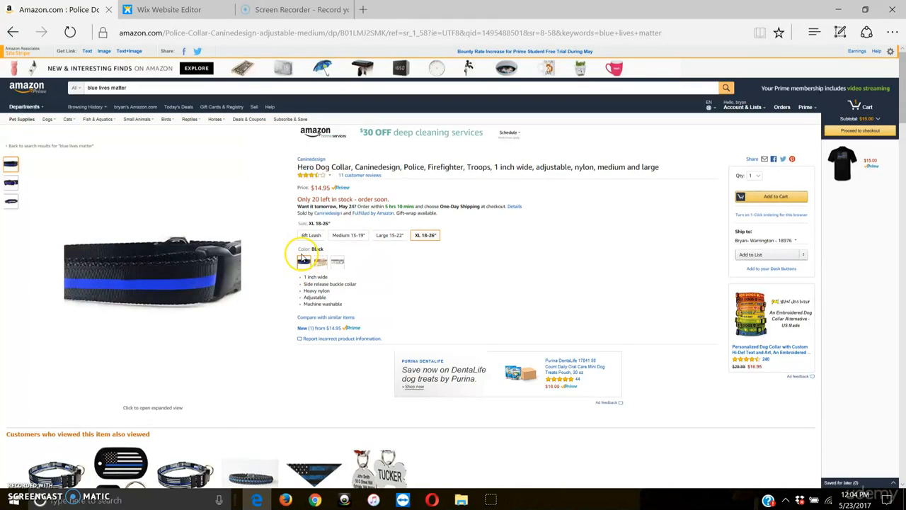
# Enlarge the first dog collar photo and save it to the Saved Pictures folder as "dog leash".
pyautogui.click(173, 270)
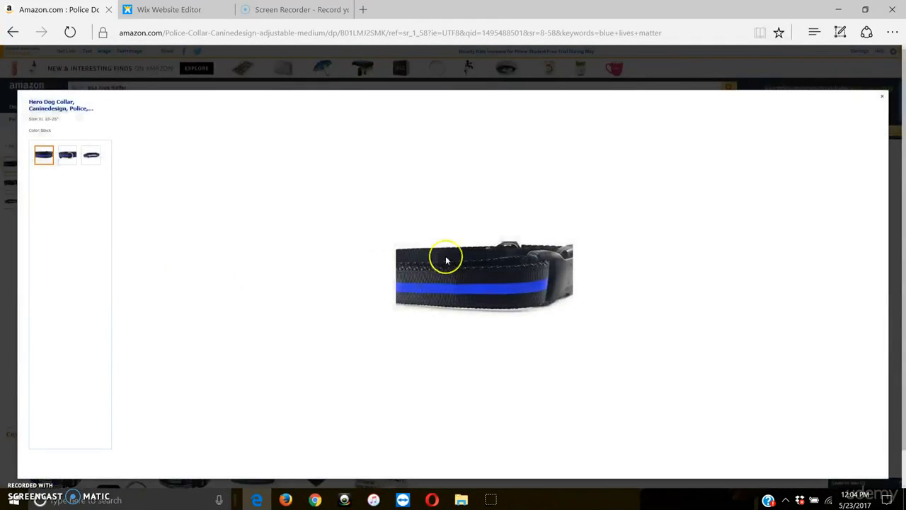
pyautogui.rightClick(467, 267)
pyautogui.click(499, 301)
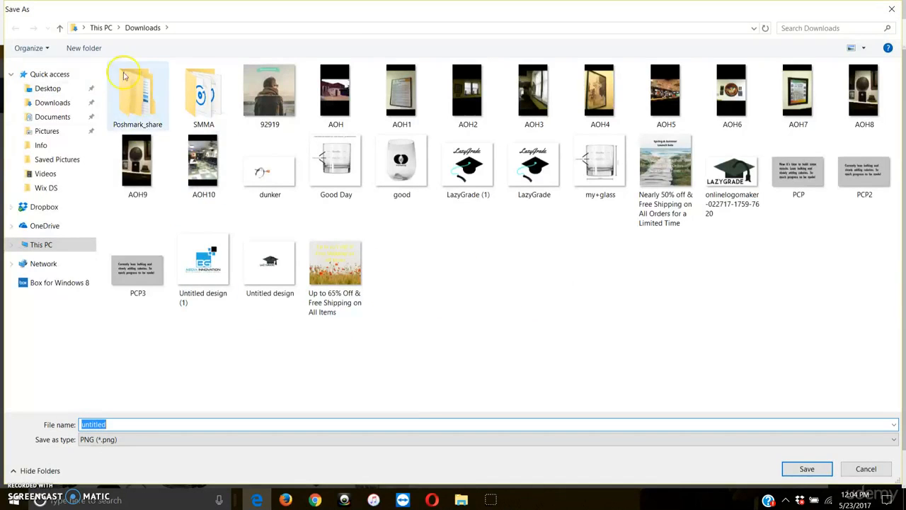
pyautogui.click(67, 161)
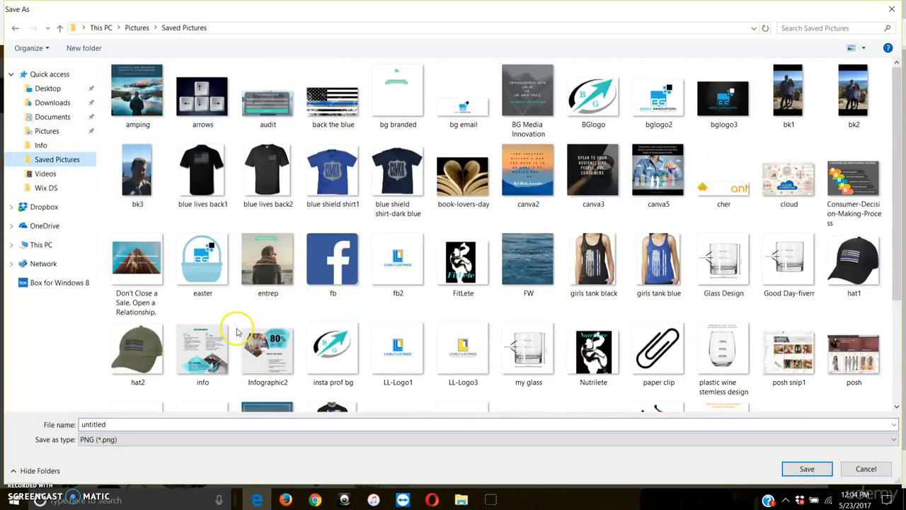
pyautogui.click(241, 424)
pyautogui.doubleClick(242, 423)
pyautogui.press('BackSpace')
pyautogui.write('dog')
pyautogui.press('Return')
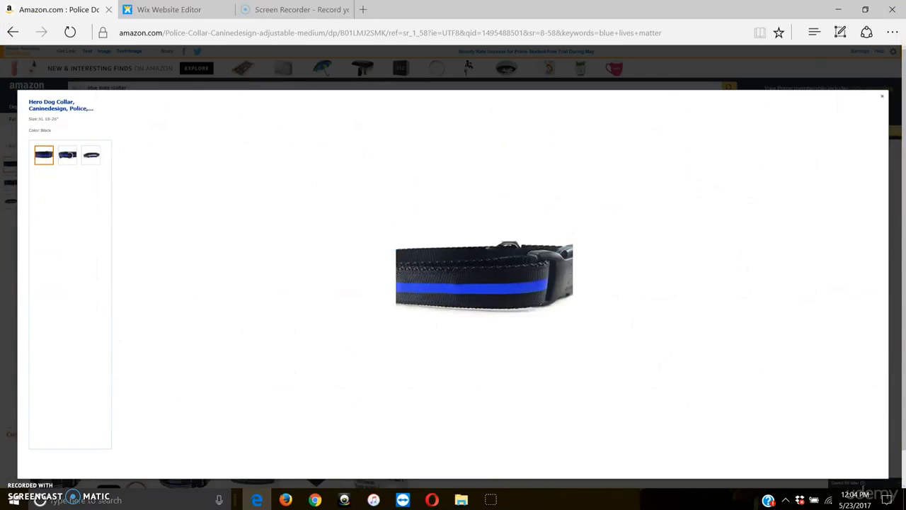
# Save the second collar photo, showing the metal ring, to Saved Pictures as "dog leash2".
pyautogui.click(69, 158)
pyautogui.rightClick(447, 267)
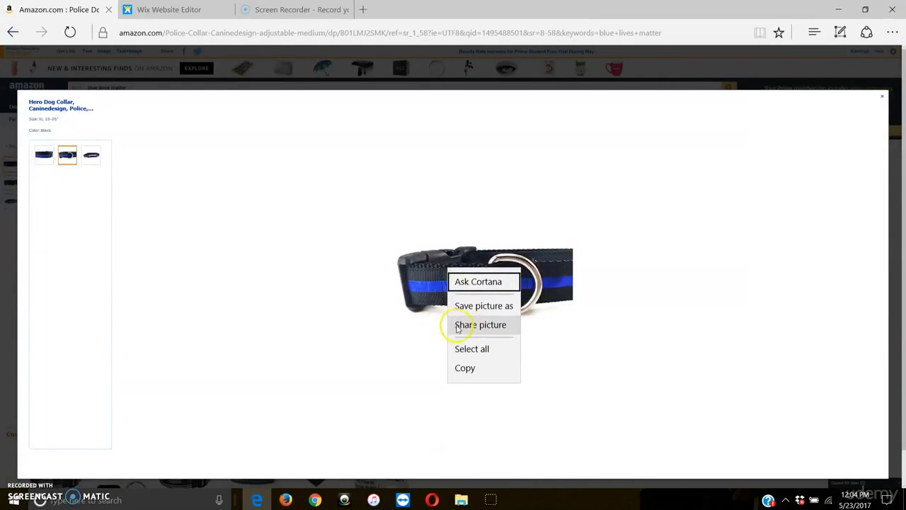
pyautogui.click(461, 305)
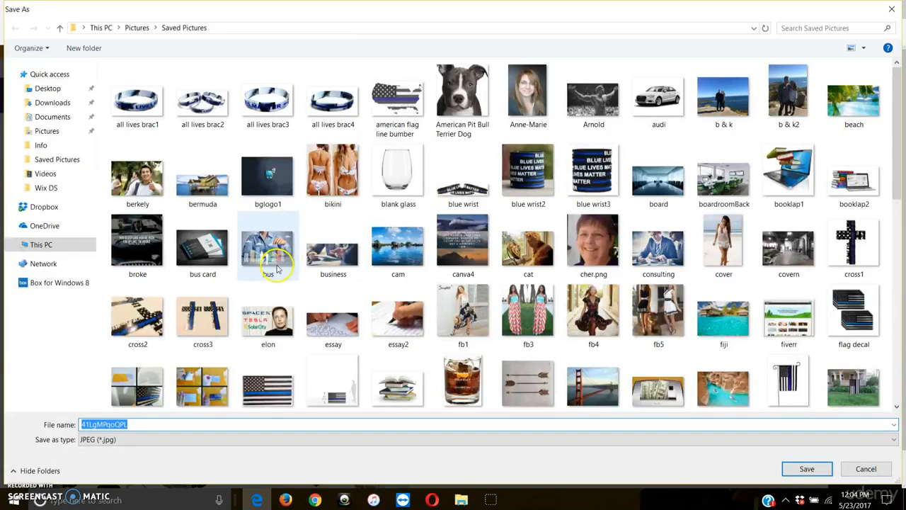
pyautogui.write('dog leash')
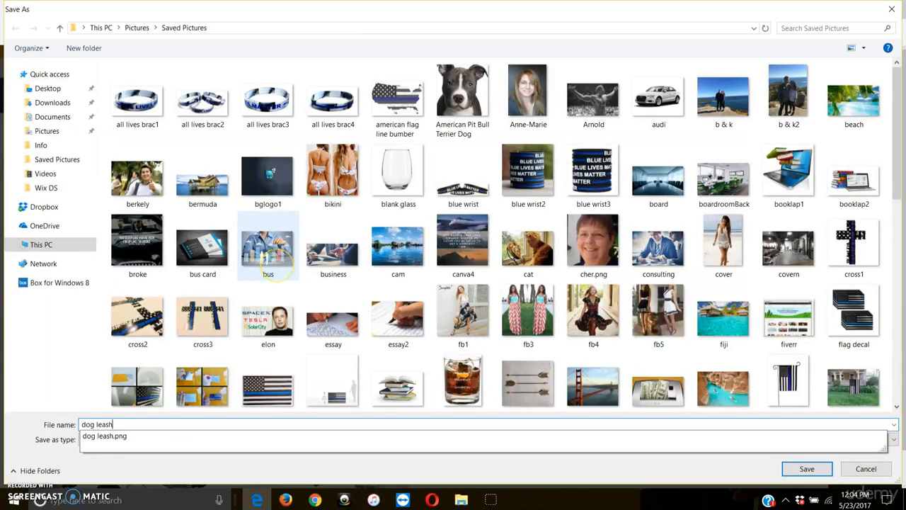
pyautogui.press('Return')
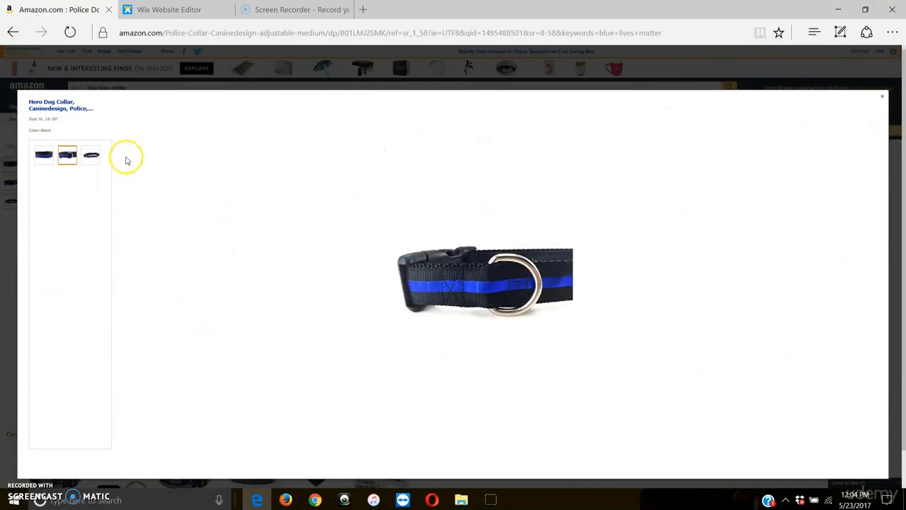
# Save the third photo, showing the whole collar, to Saved Pictures under a "dog leash" name and close the enlarged view.
pyautogui.click(100, 167)
pyautogui.rightClick(456, 273)
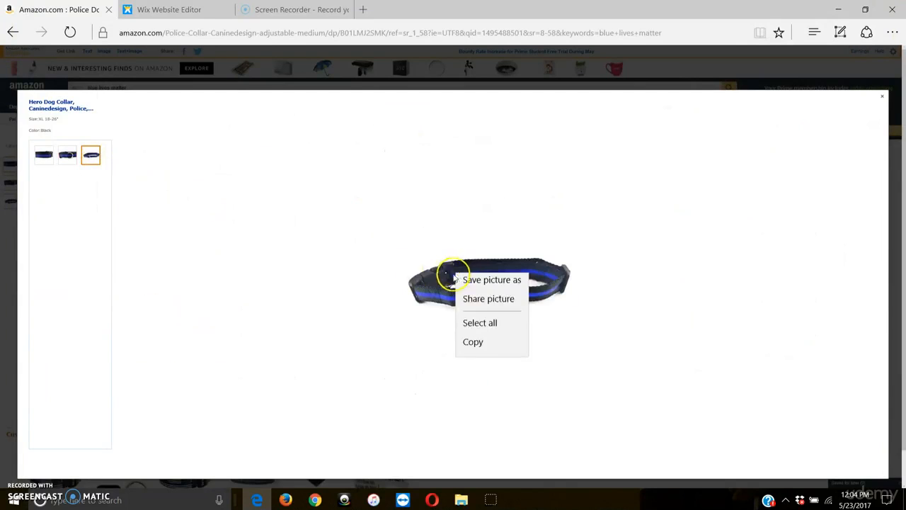
pyautogui.click(460, 308)
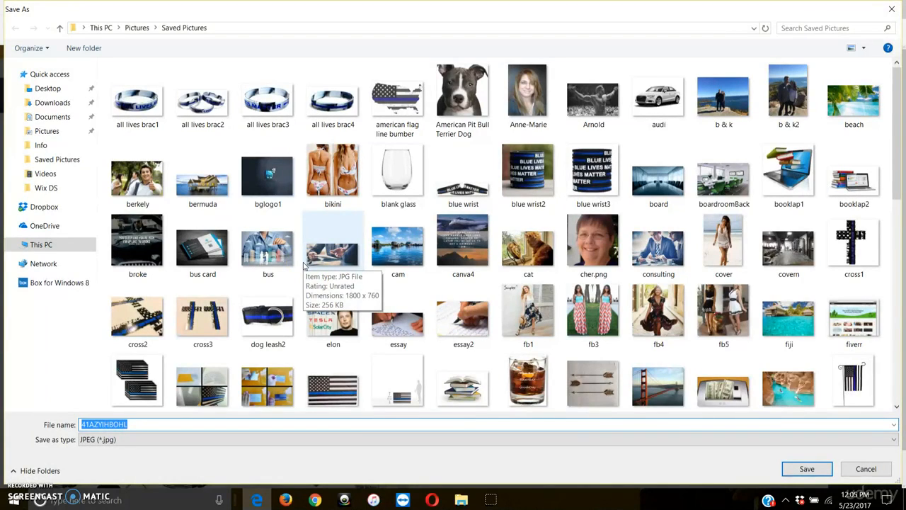
pyautogui.write('dog lesa')
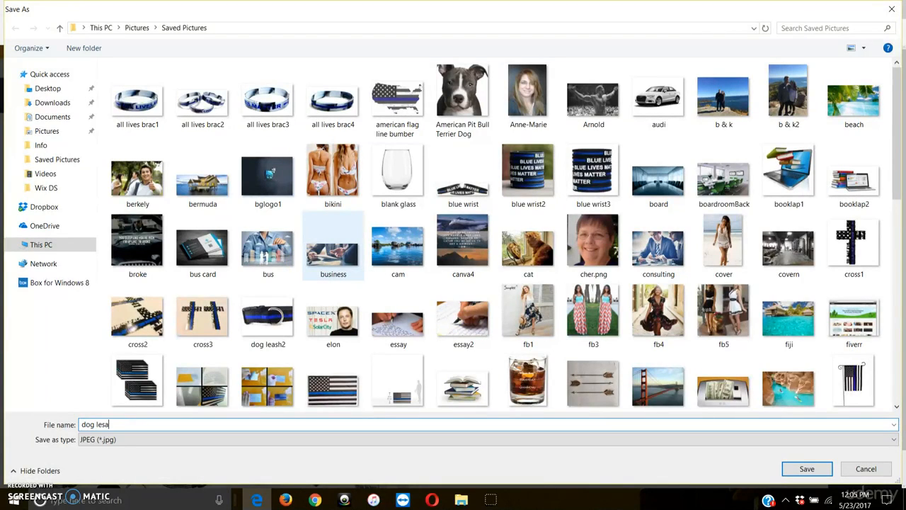
pyautogui.write('sh')
pyautogui.press('Return')
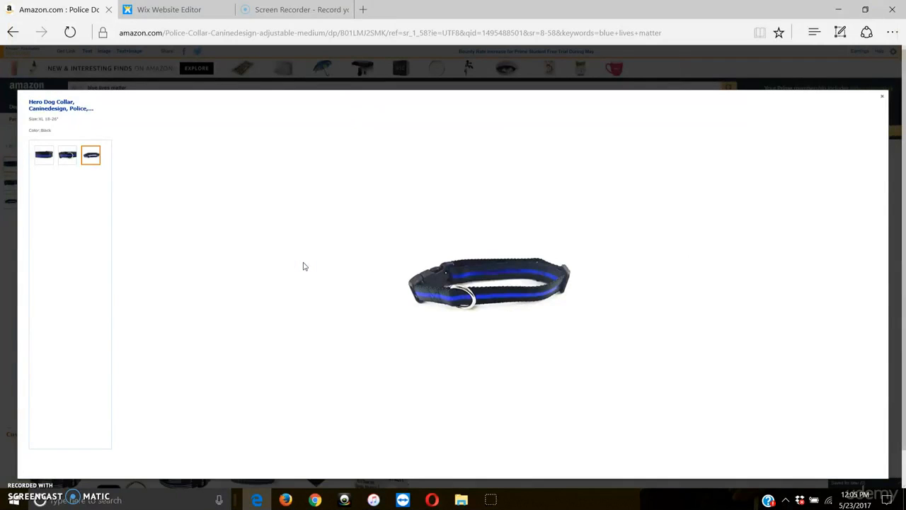
pyautogui.click(366, 50)
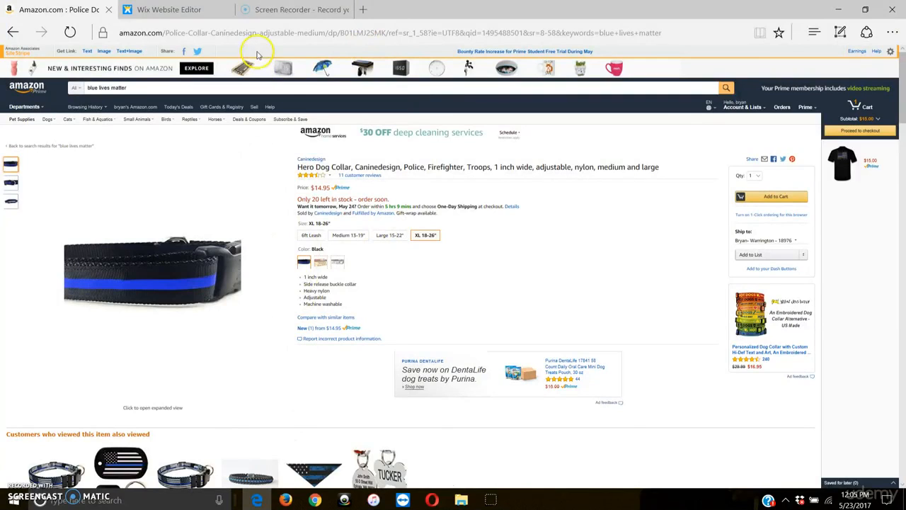
# Switch to the Wix product form and upload "dog leash" from Saved Pictures as the product's first image.
pyautogui.click(181, 11)
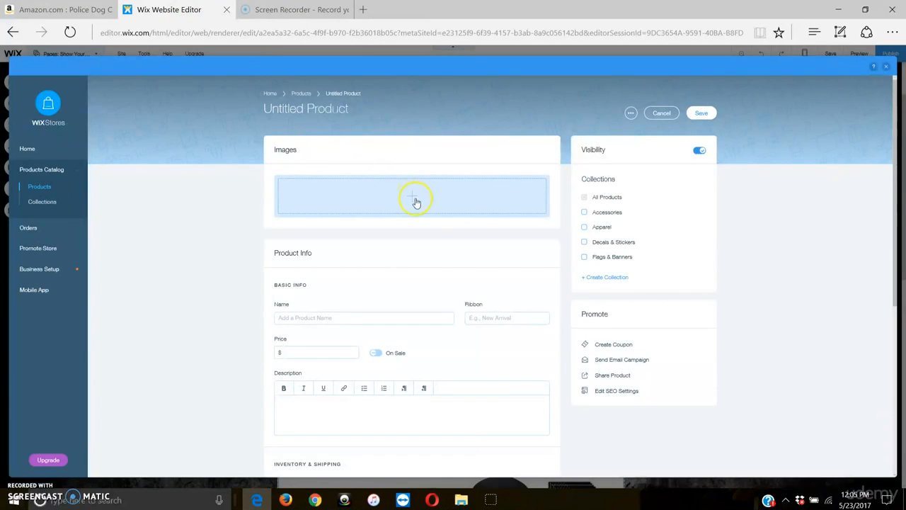
pyautogui.click(417, 202)
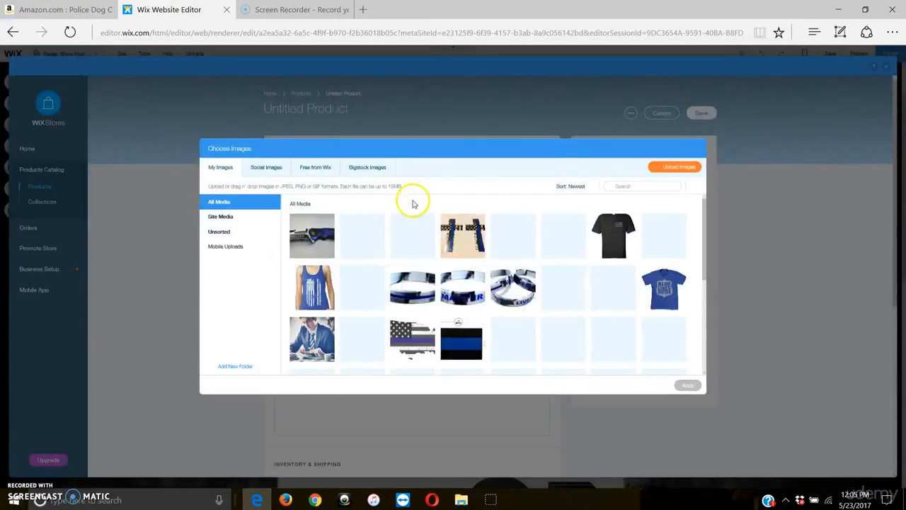
pyautogui.click(676, 169)
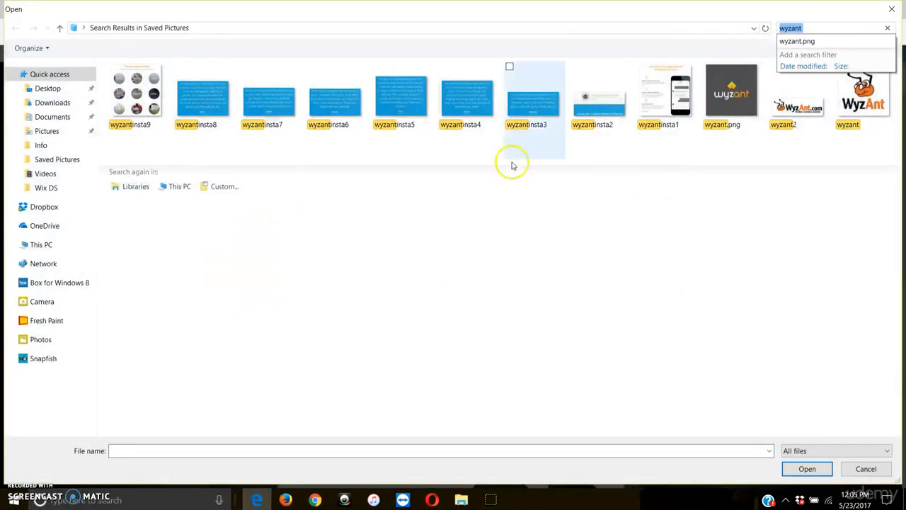
pyautogui.write('dog')
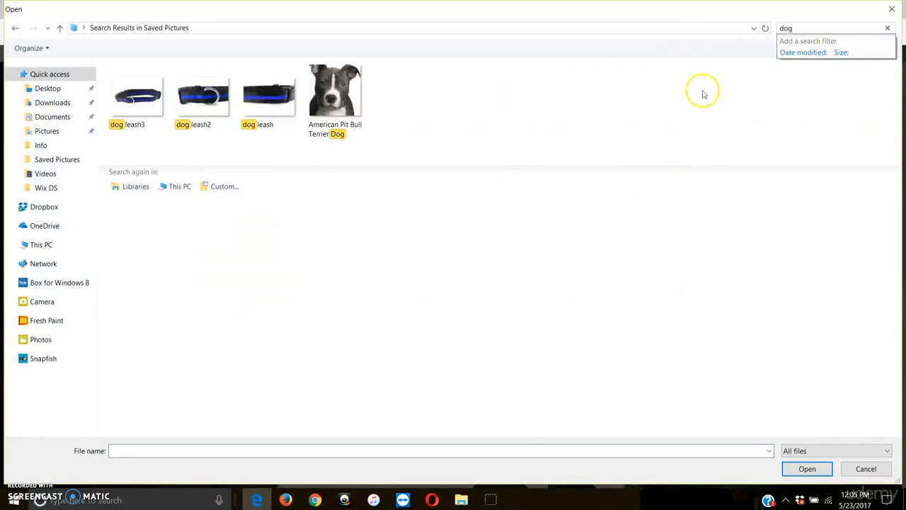
pyautogui.doubleClick(258, 113)
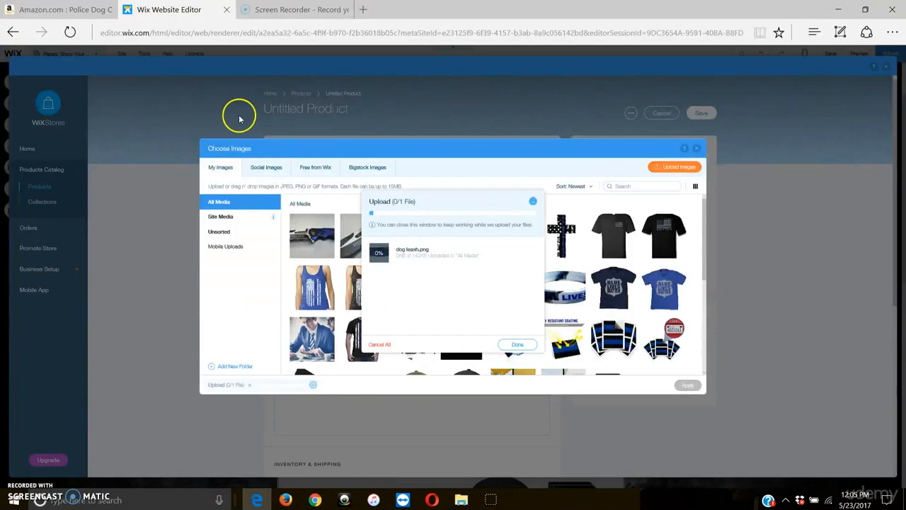
pyautogui.click(516, 344)
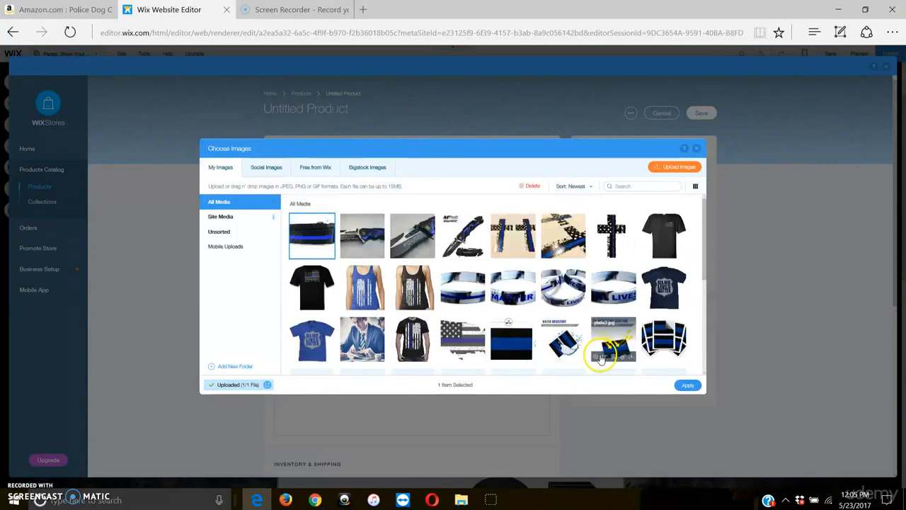
pyautogui.click(691, 386)
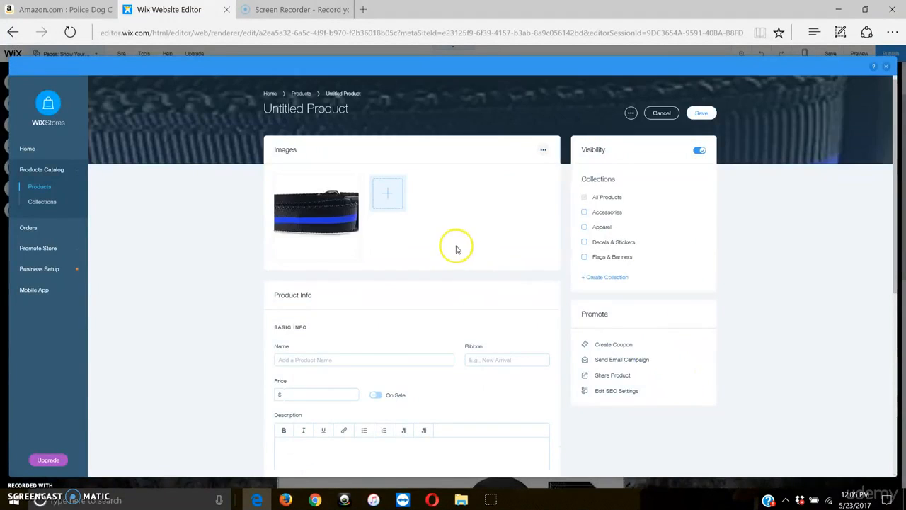
# Upload "dog leash2" from Saved Pictures and add it as the product's second image.
pyautogui.click(394, 202)
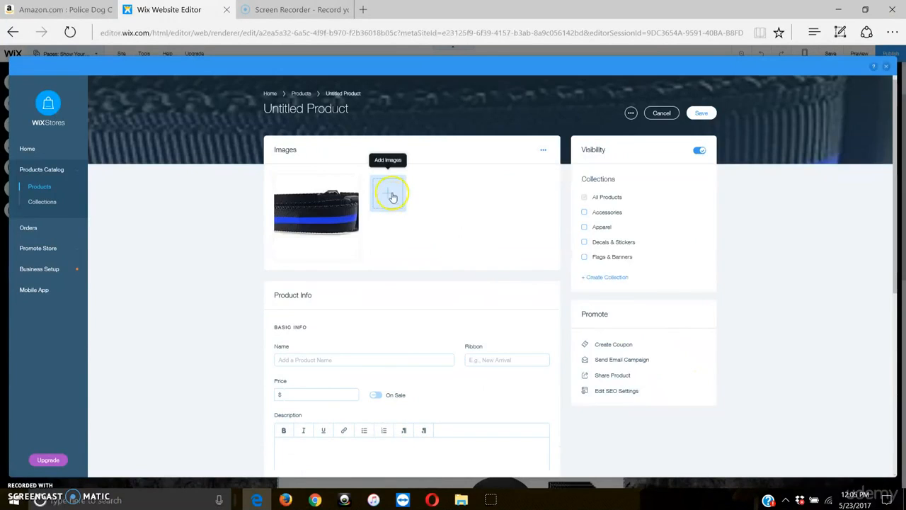
pyautogui.click(665, 167)
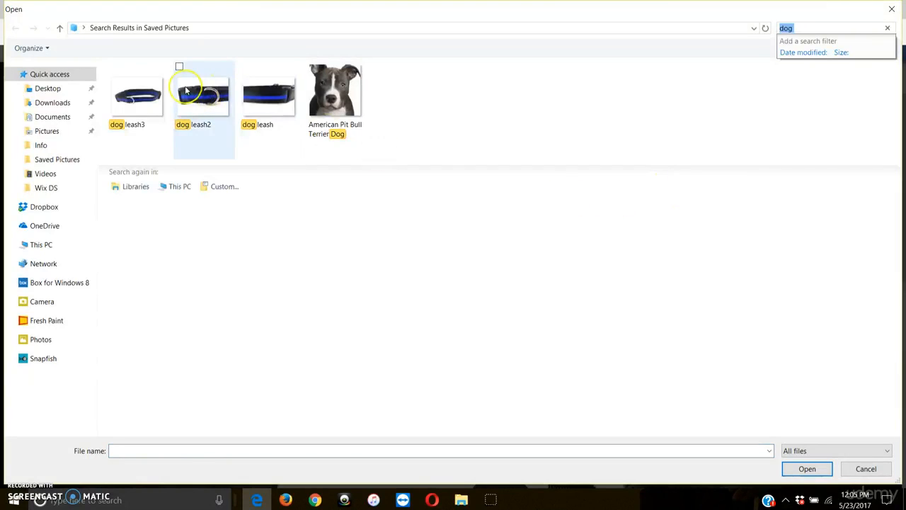
pyautogui.doubleClick(186, 90)
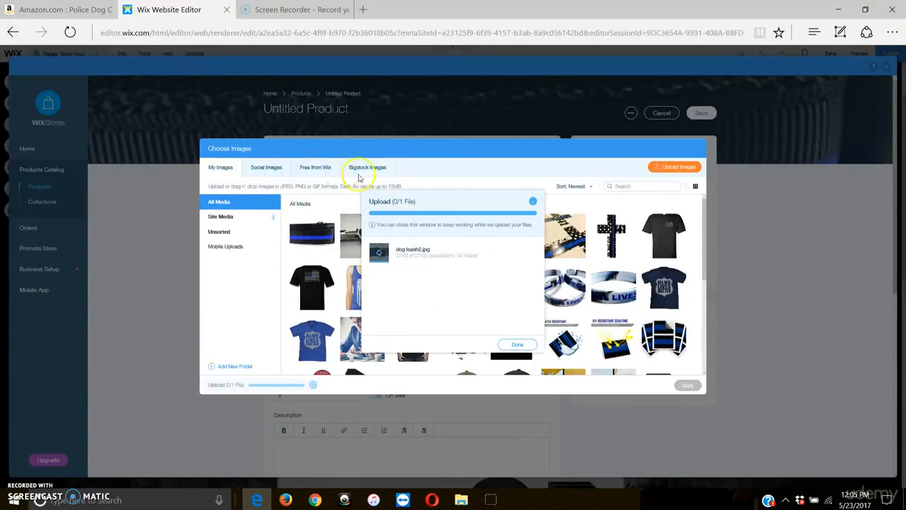
pyautogui.click(517, 333)
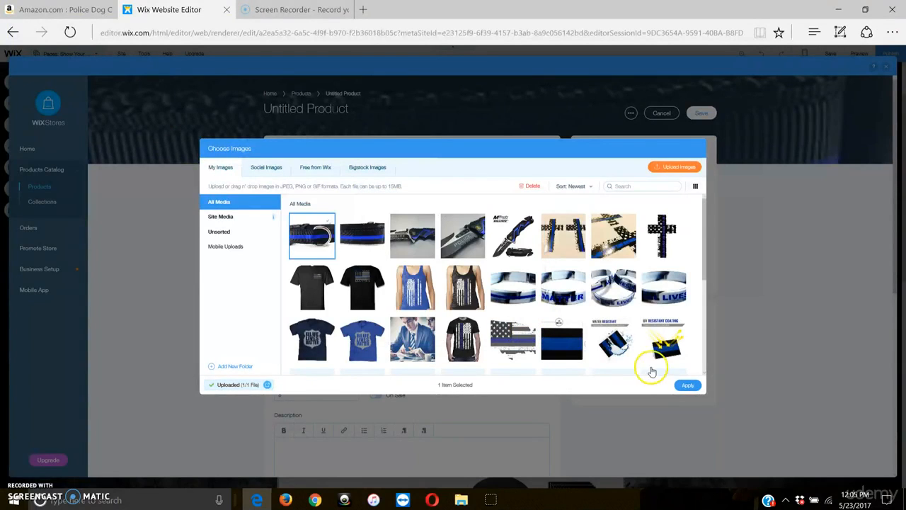
pyautogui.click(686, 386)
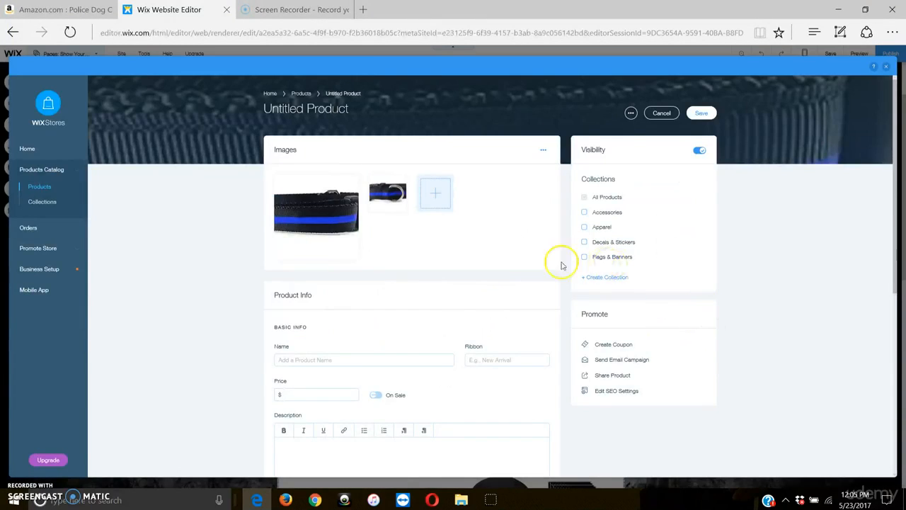
# Upload "dog leash3" as the product's third image and assign the product to the Accessories collection.
pyautogui.click(445, 203)
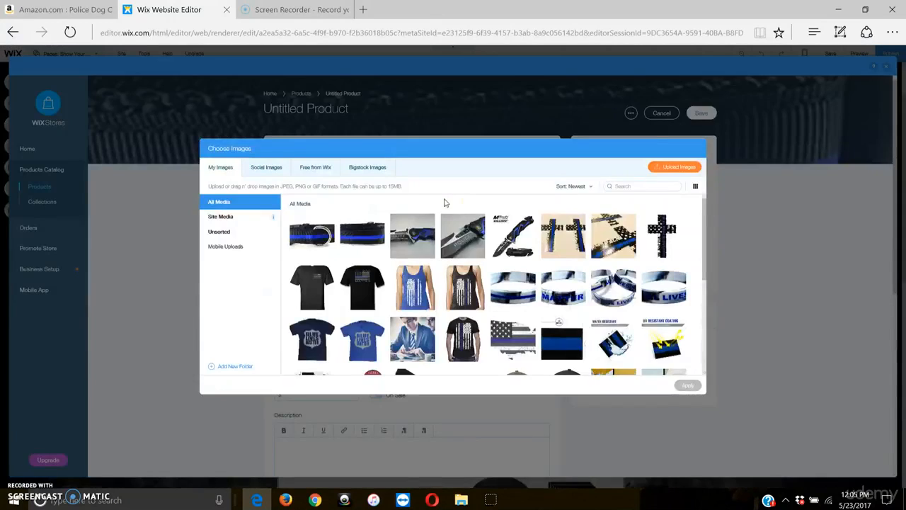
pyautogui.click(660, 170)
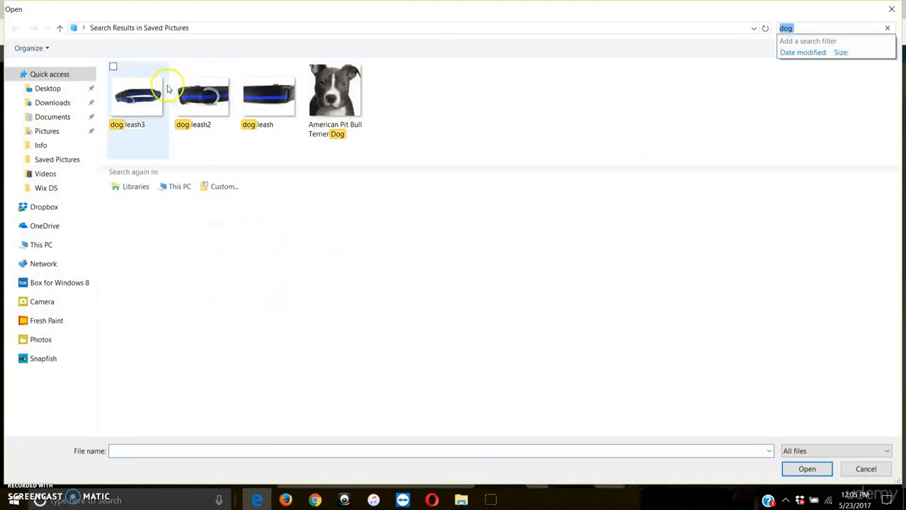
pyautogui.doubleClick(160, 90)
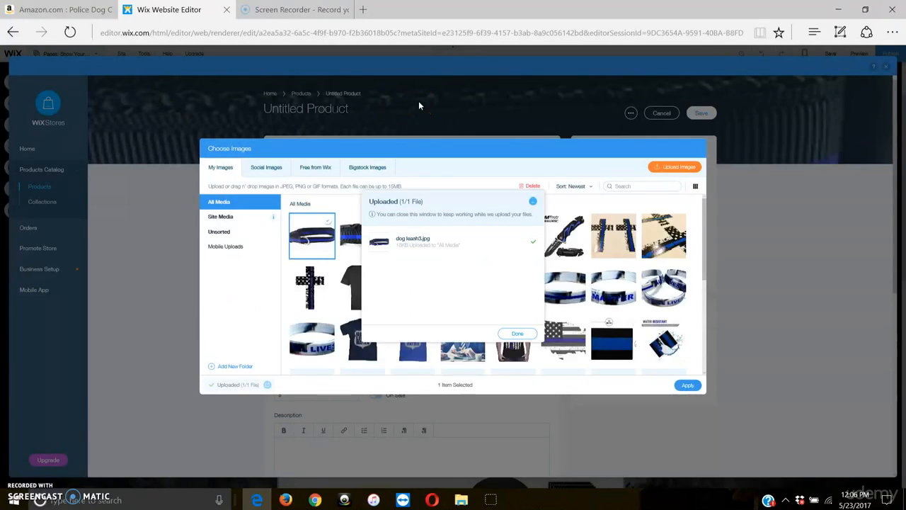
pyautogui.click(516, 333)
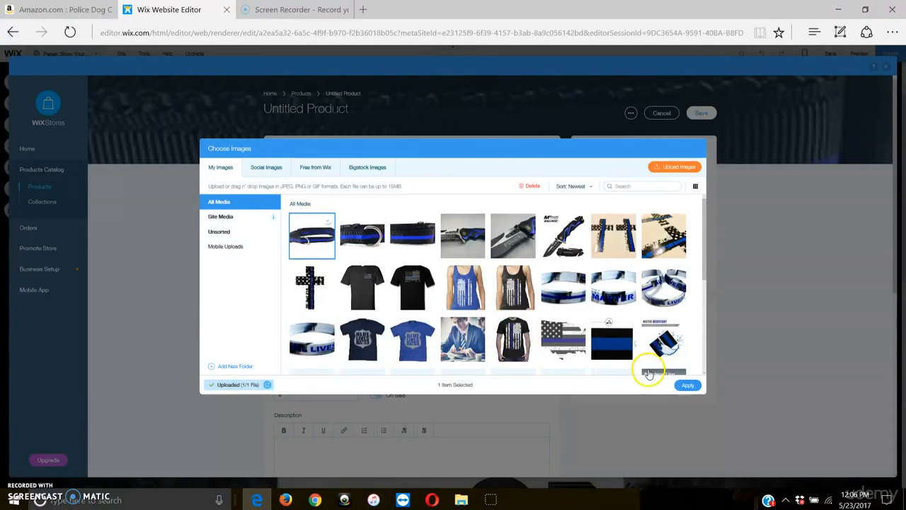
pyautogui.click(686, 384)
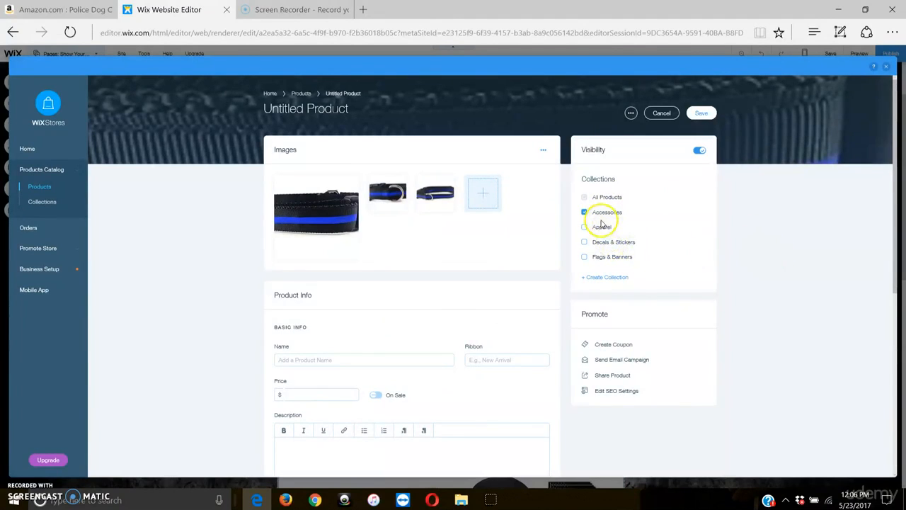
# Check the collar's title on the Amazon listing and return to the product name field in Wix.
pyautogui.click(366, 357)
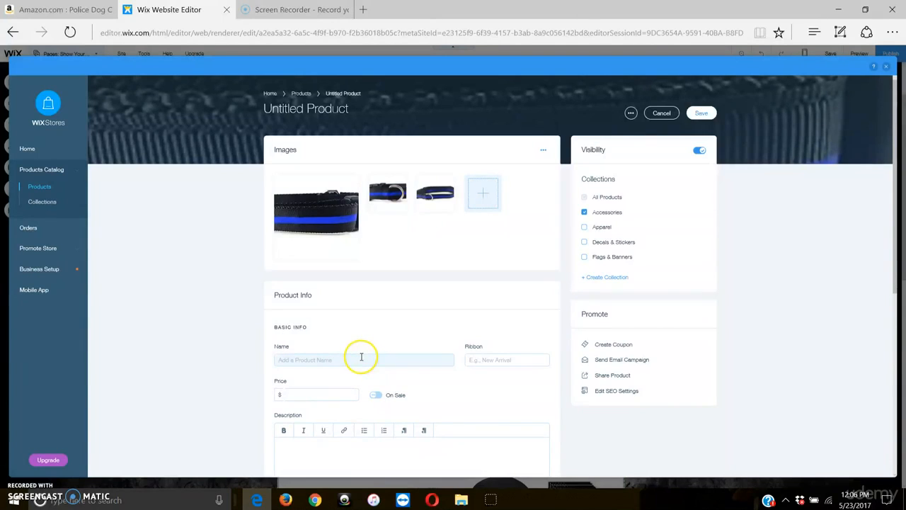
pyautogui.click(399, 328)
pyautogui.click(322, 361)
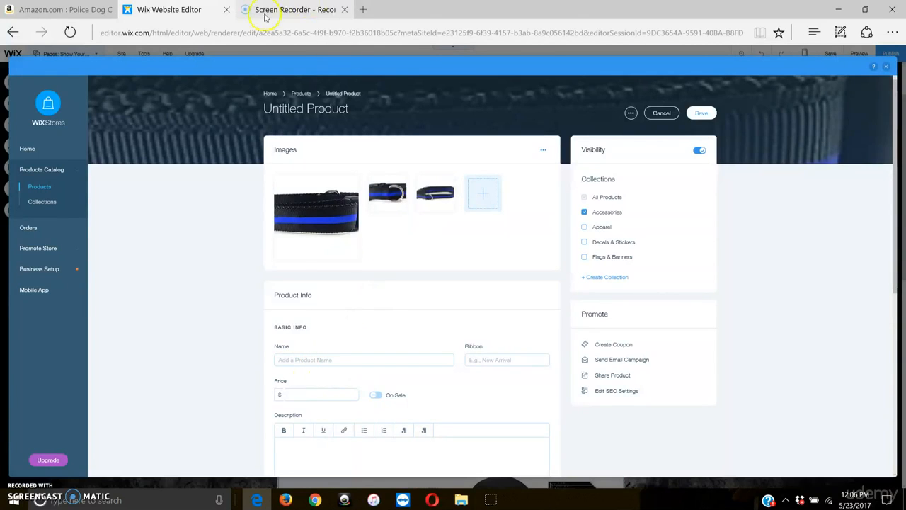
pyautogui.click(42, 10)
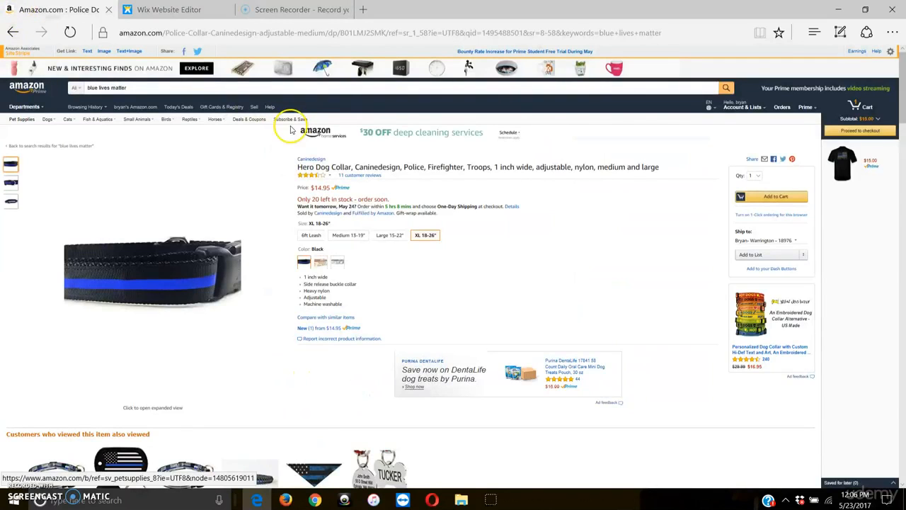
pyautogui.rightClick(194, 6)
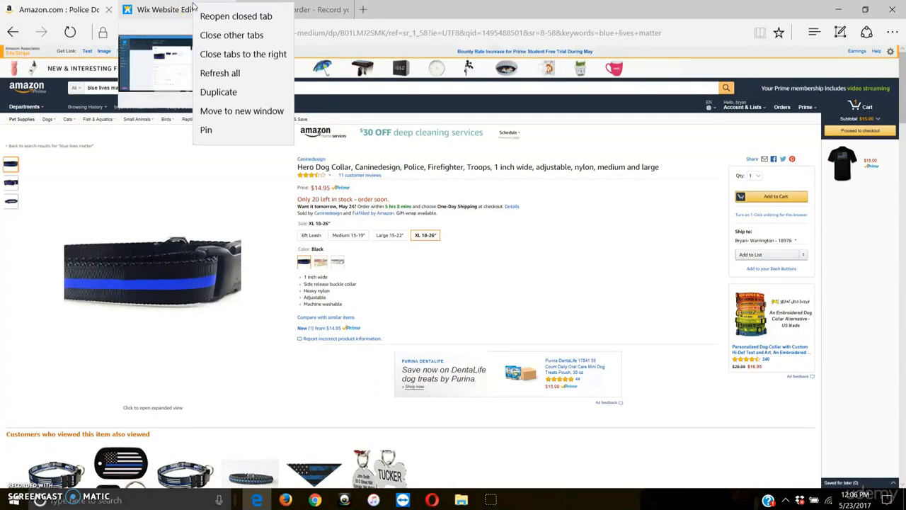
pyautogui.click(255, 121)
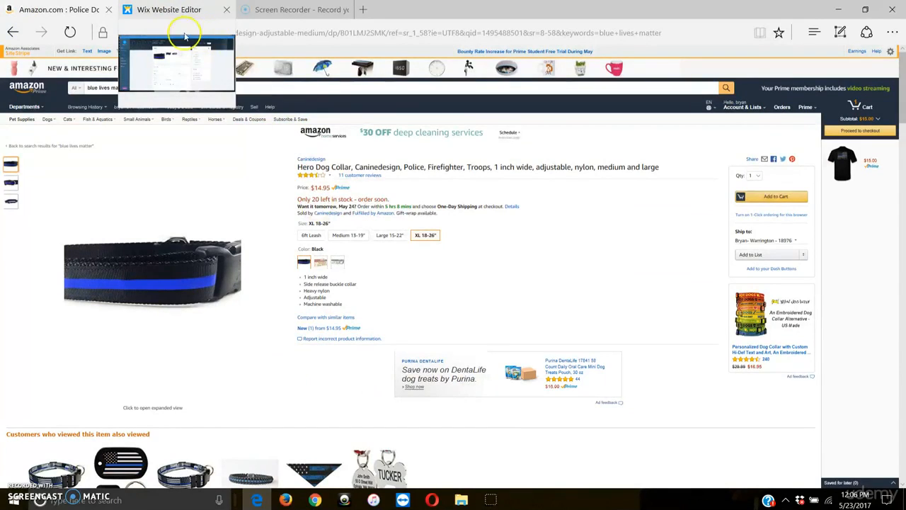
pyautogui.click(169, 10)
pyautogui.click(376, 358)
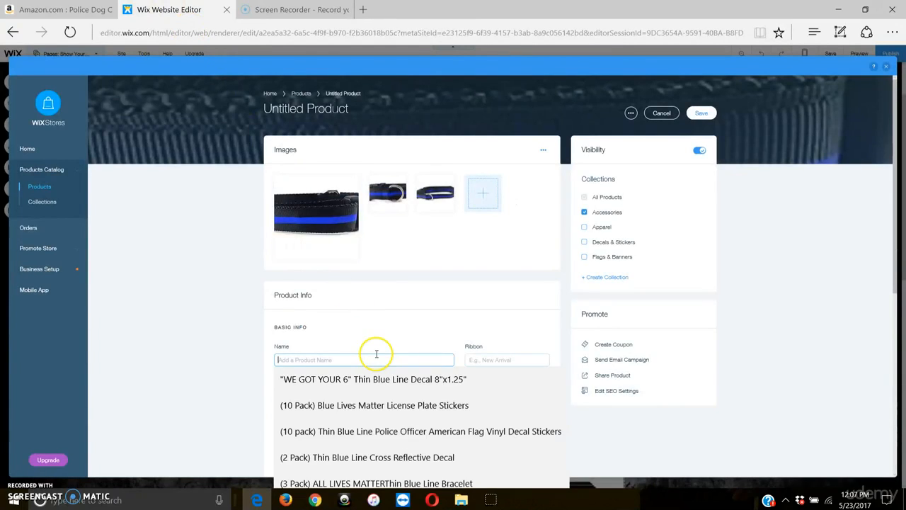
pyautogui.write('Pod')
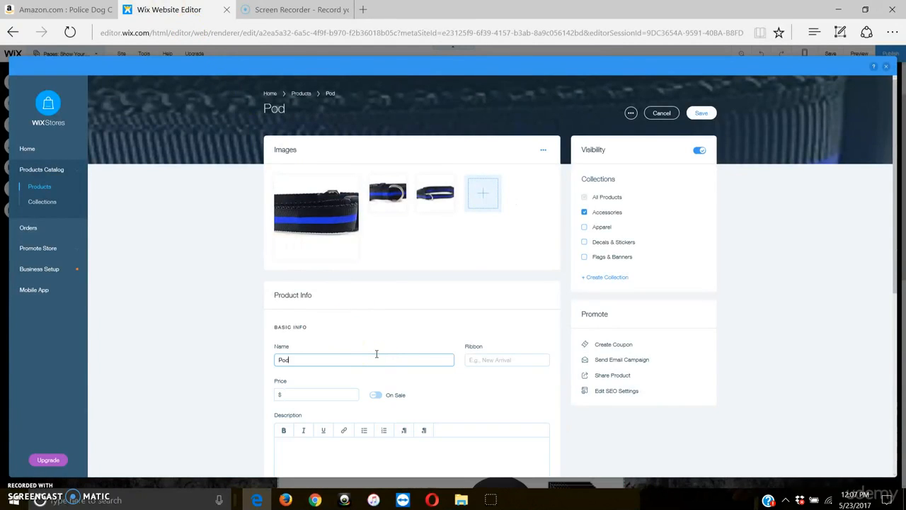
pyautogui.write('ic')
pyautogui.press('BackSpace')
pyautogui.press('BackSpace')
pyautogui.press('BackSpace')
pyautogui.press('BackSpace')
pyautogui.press('BackSpace')
pyautogui.press('BackSpace')
pyautogui.press('BackSpace')
pyautogui.press('BackSpace')
# Name the product "Hero Dog Collar w/ Thin Blue Line".
pyautogui.write('Hero Dog Collar')
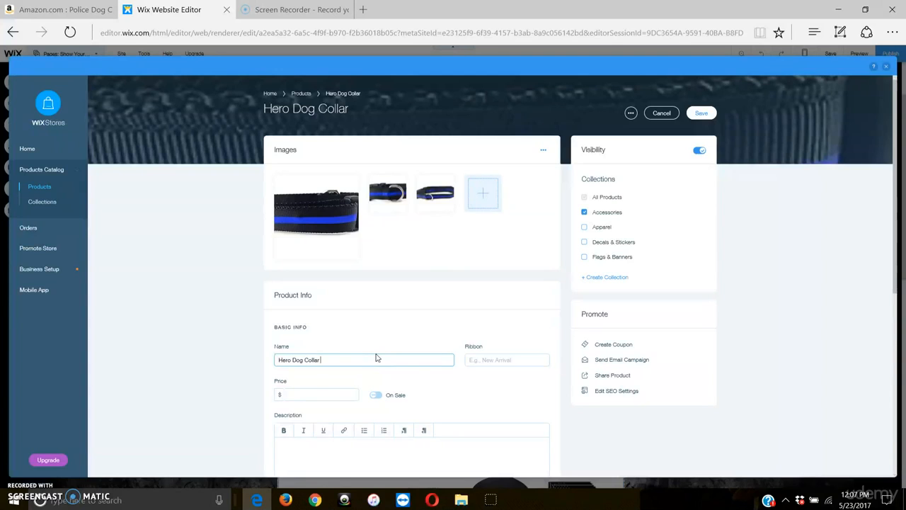
pyautogui.write(' Think Blue Line')
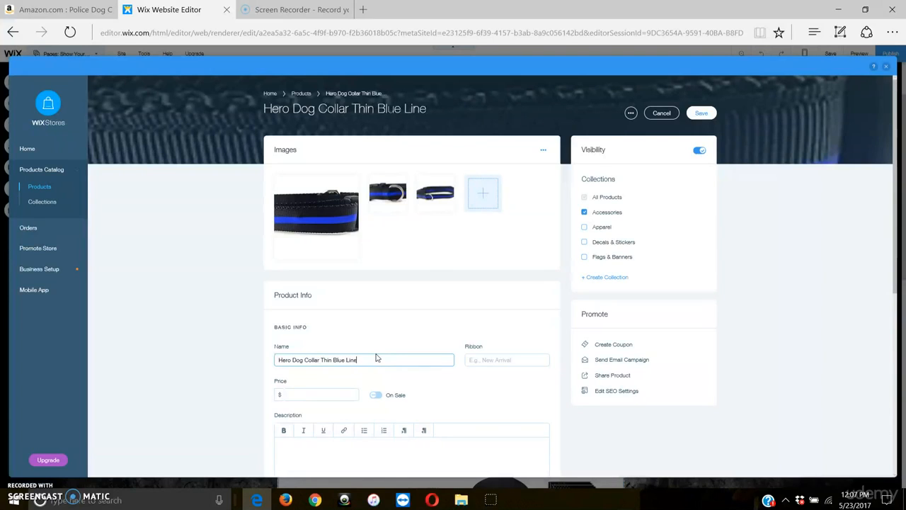
pyautogui.click(319, 361)
pyautogui.write('w/')
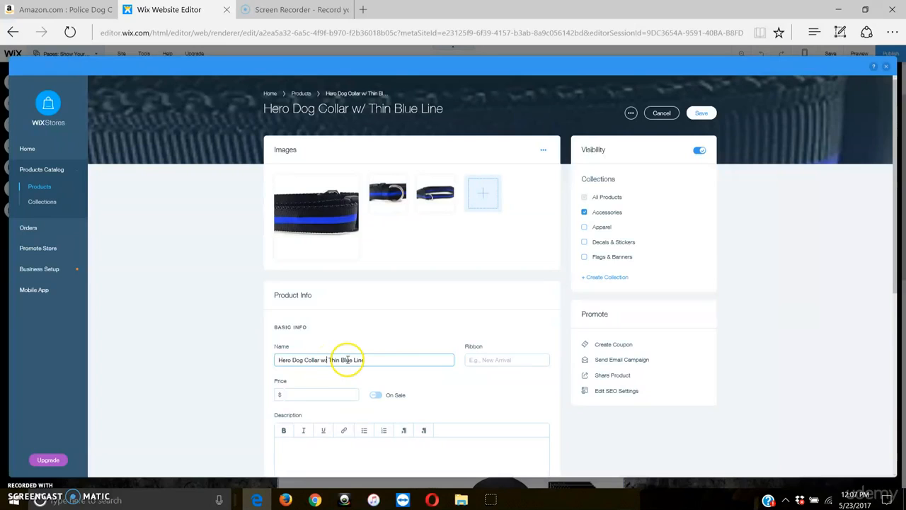
pyautogui.click(384, 358)
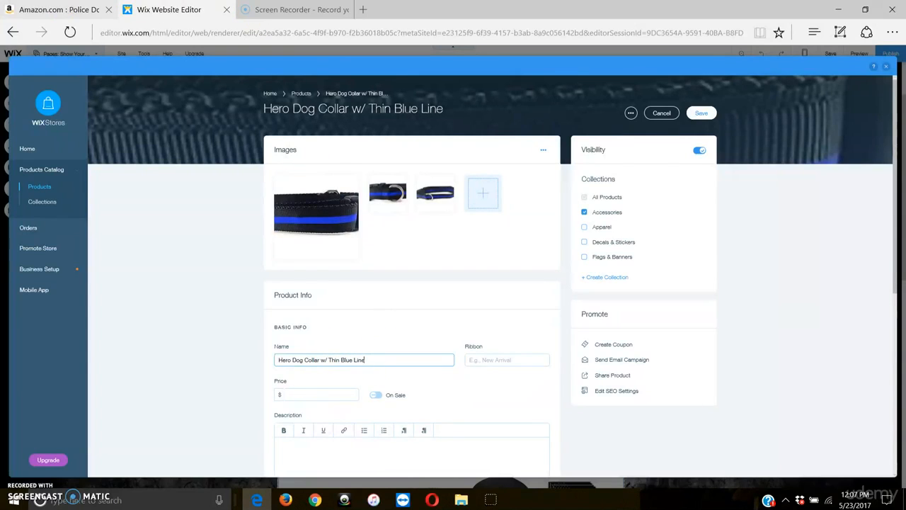
# Switch to the Amazon listing and review the collar's price and its XL 18-26" size option.
pyautogui.click(61, 5)
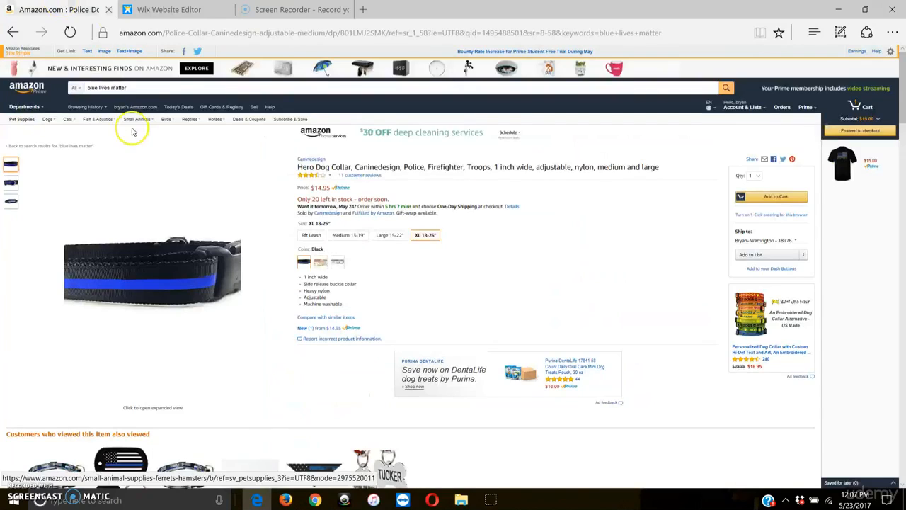
pyautogui.click(432, 238)
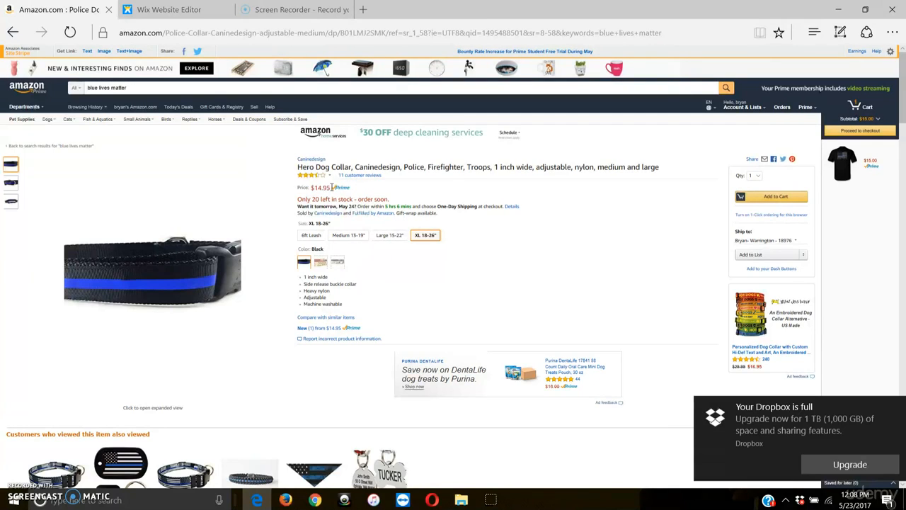
pyautogui.click(284, 12)
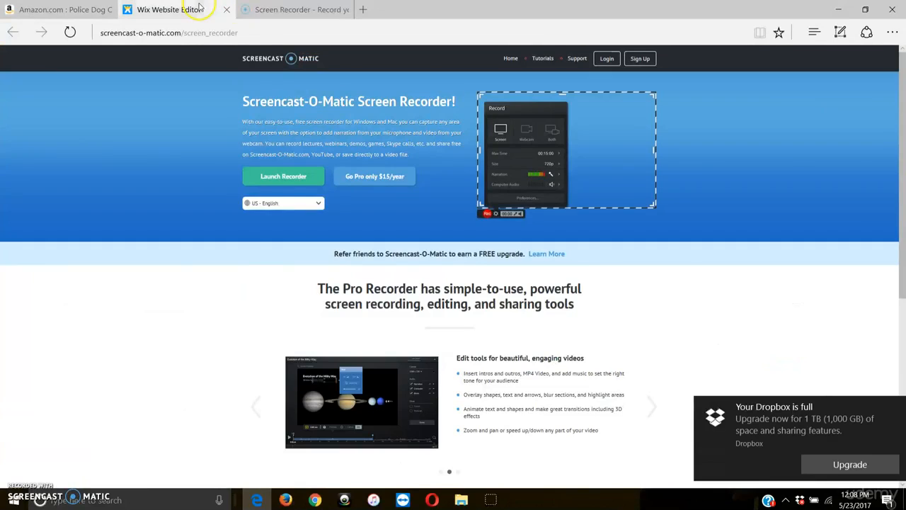
# Return to the Wix product form and set the price to $19.95.
pyautogui.click(213, 10)
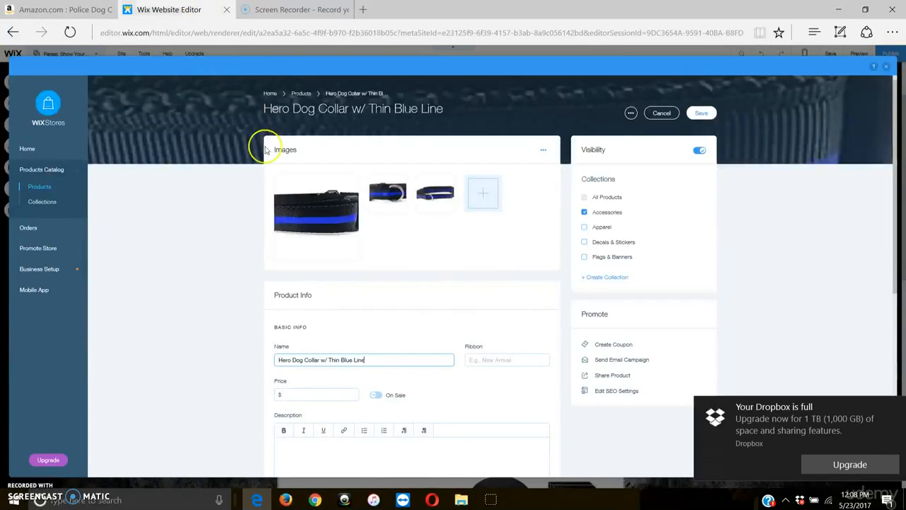
pyautogui.click(329, 398)
pyautogui.write('19.95')
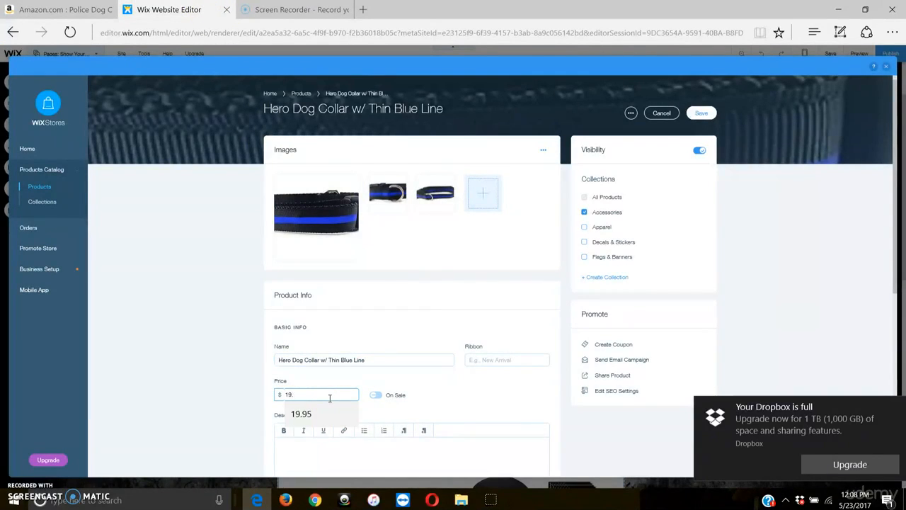
pyautogui.click(439, 388)
# Switch to the Amazon listing and copy the collar's bulleted features, from "1 inch wide" through "Machine washable".
pyautogui.scroll(-1, 405, 396)
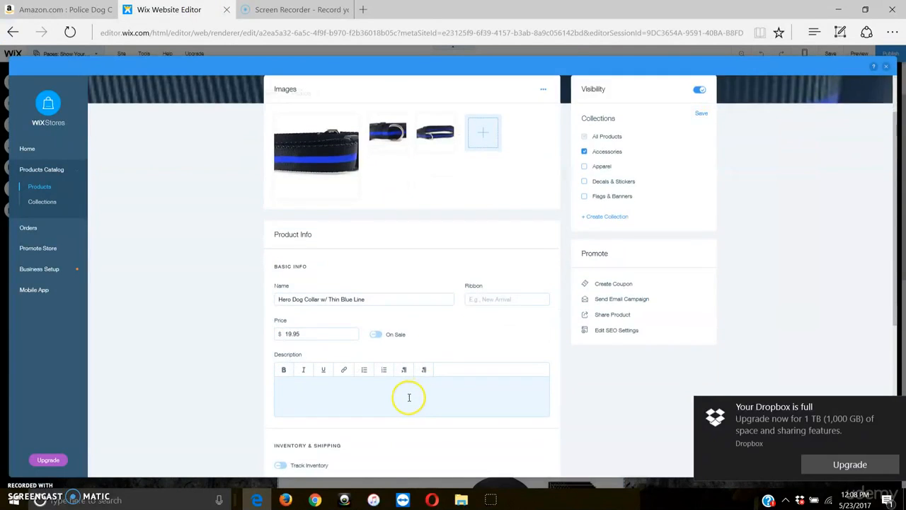
pyautogui.click(297, 10)
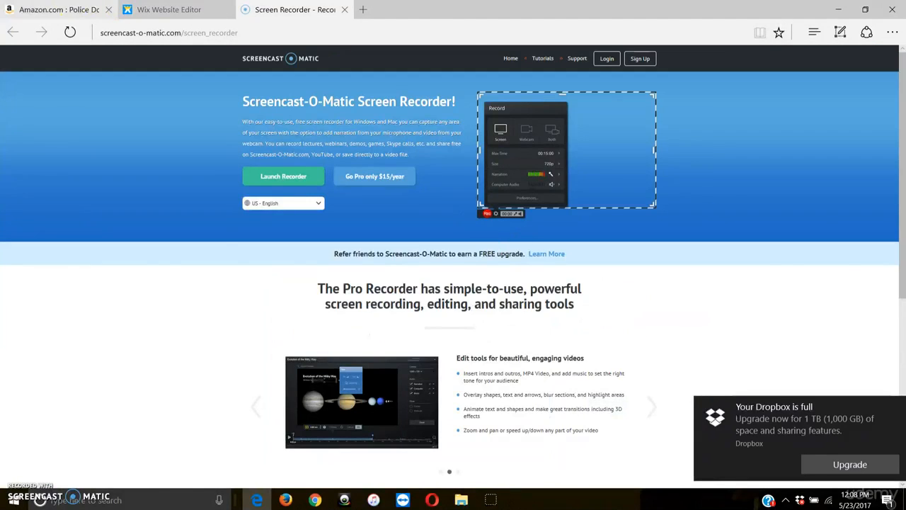
pyautogui.click(64, 9)
pyautogui.scroll(-1, 369, 234)
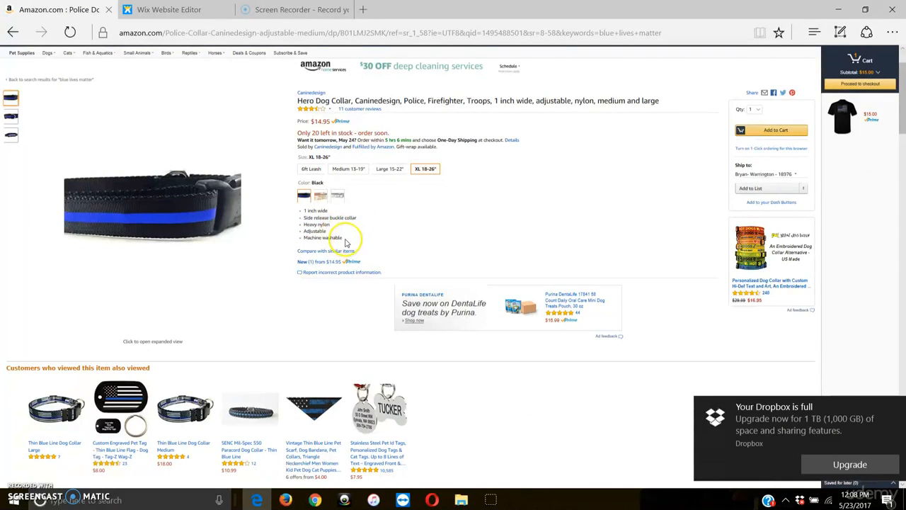
pyautogui.moveTo(344, 237); pyautogui.dragTo(301, 207)
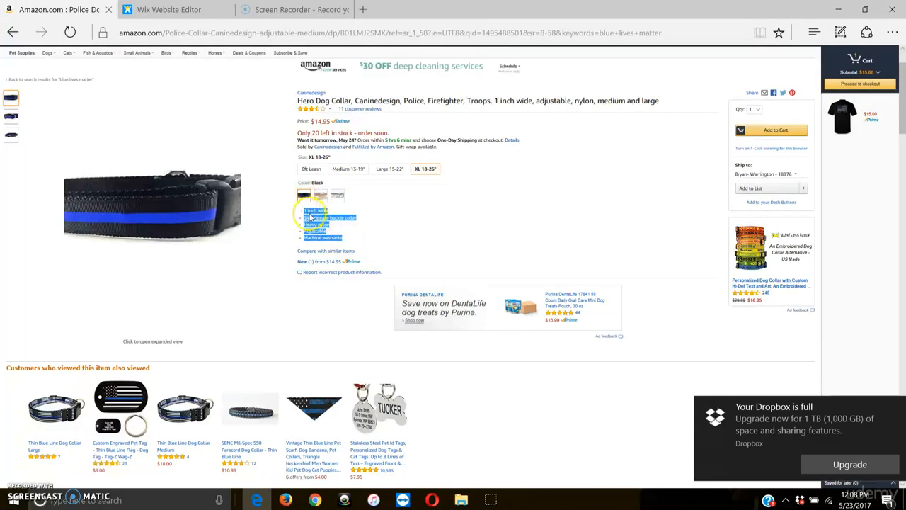
pyautogui.rightClick(306, 211)
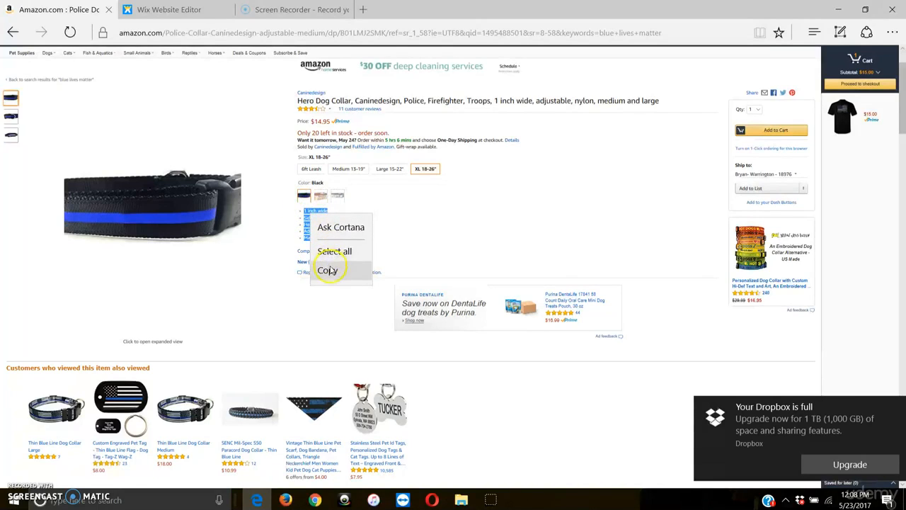
pyautogui.click(326, 269)
pyautogui.click(356, 227)
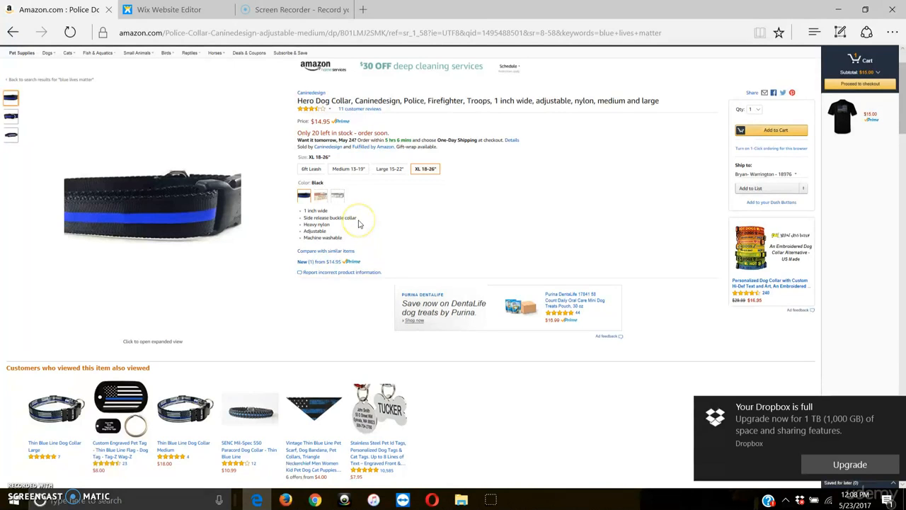
# Look through the Amazon product description, return to Wix, and paste the copied feature list into the product's Description.
pyautogui.scroll(-8, 365, 224)
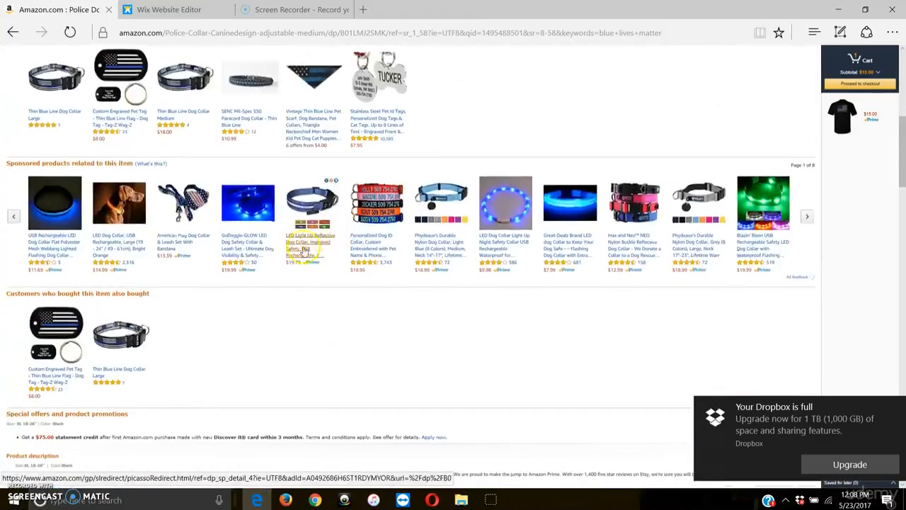
pyautogui.scroll(-1, 339, 278)
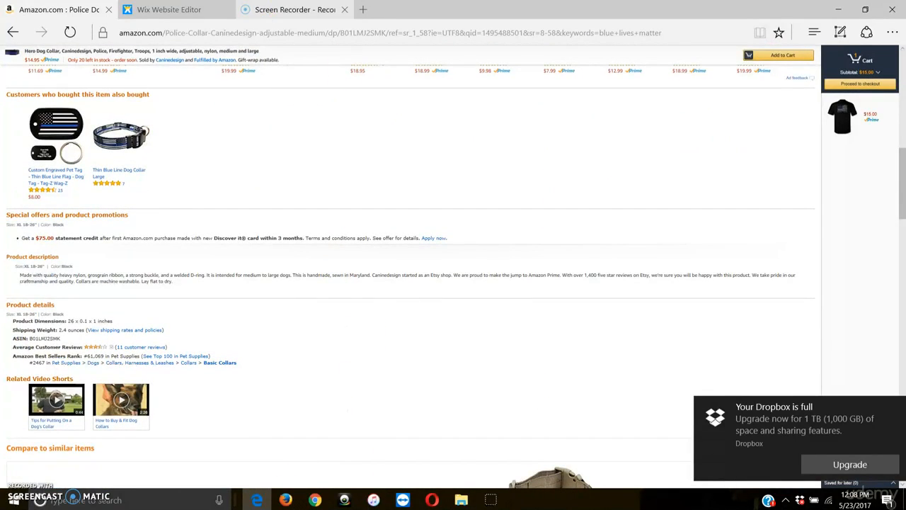
pyautogui.click(197, 10)
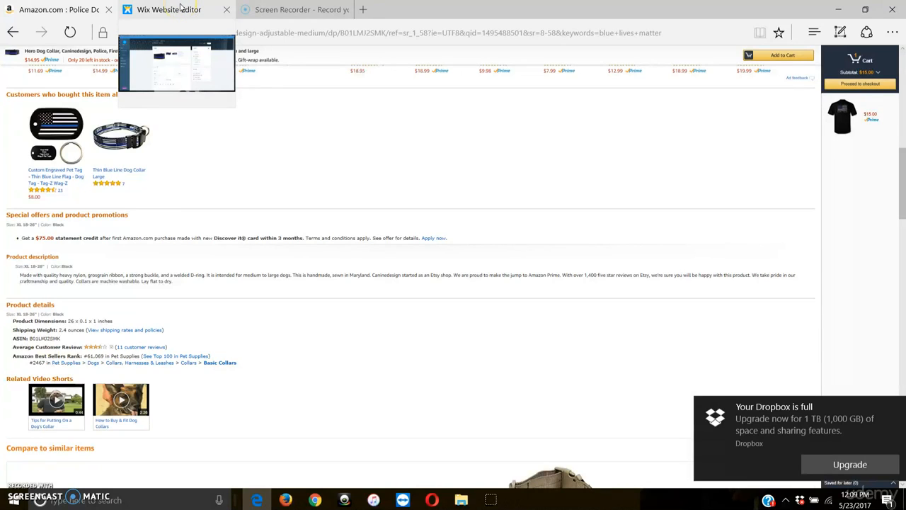
pyautogui.click(181, 8)
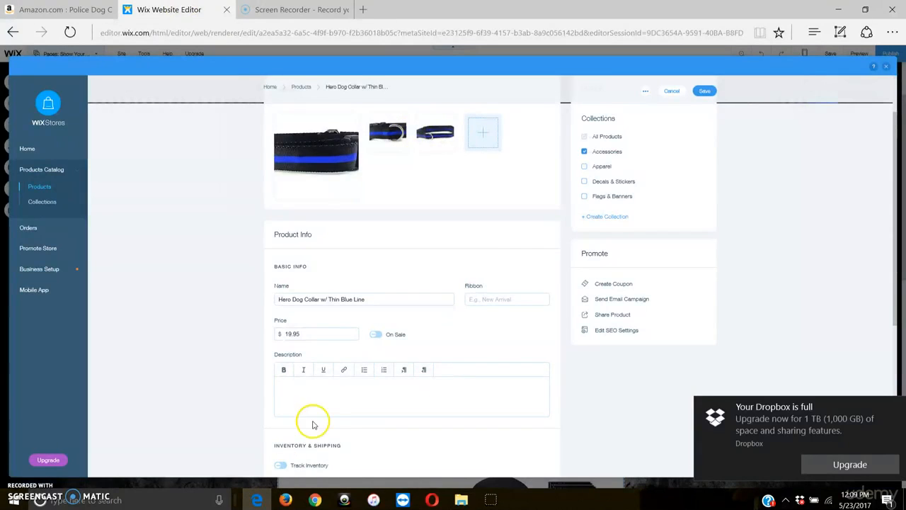
pyautogui.click(330, 389)
pyautogui.hotkey('ctrl', 'v')
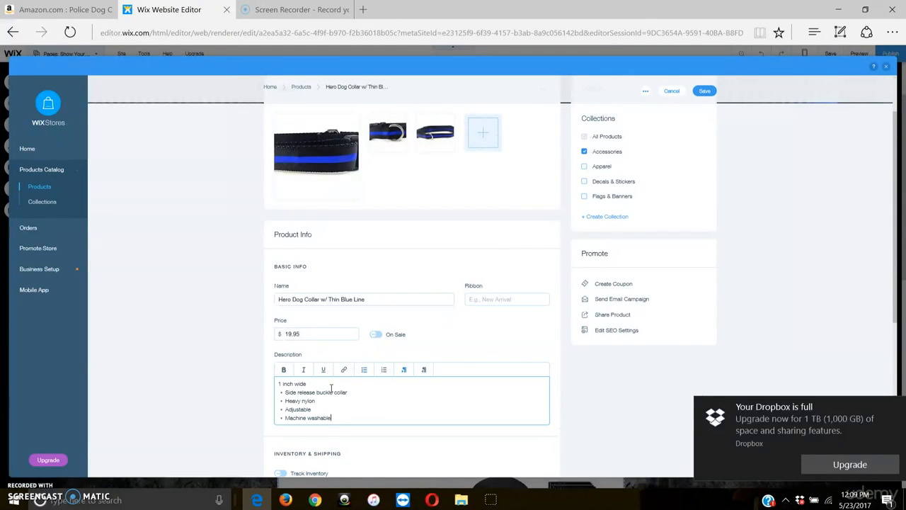
# Move "1 inch wide" into the bulleted list under "Side release buckle collar" and remove the empty first line.
pyautogui.moveTo(310, 385); pyautogui.dragTo(278, 384)
pyautogui.rightClick(281, 386)
pyautogui.click(297, 416)
pyautogui.click(361, 392)
pyautogui.press('Return')
pyautogui.hotkey('ctrl', 'v')
pyautogui.click(292, 382)
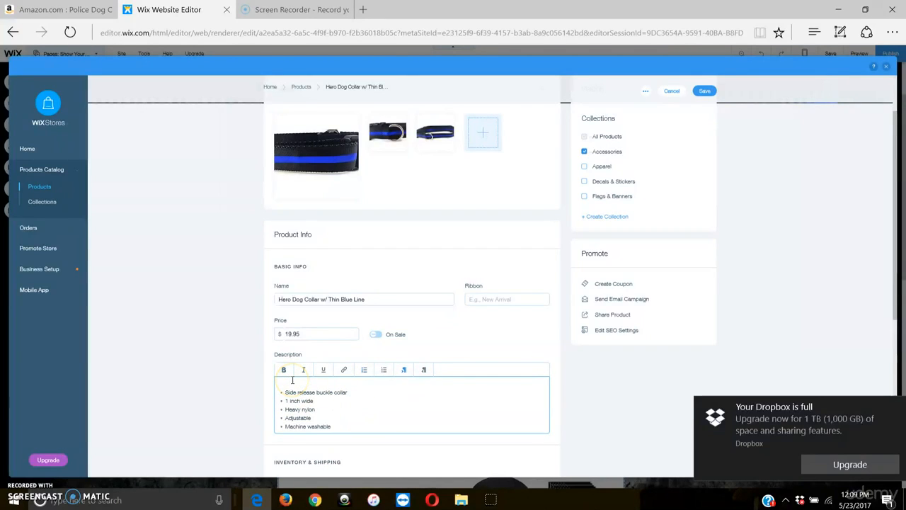
pyautogui.press('Delete')
# Return to Amazon and copy the product description's opening, from "Made with quality heavy nylon" through "sewn in Maryland".
pyautogui.scroll(-3, 425, 347)
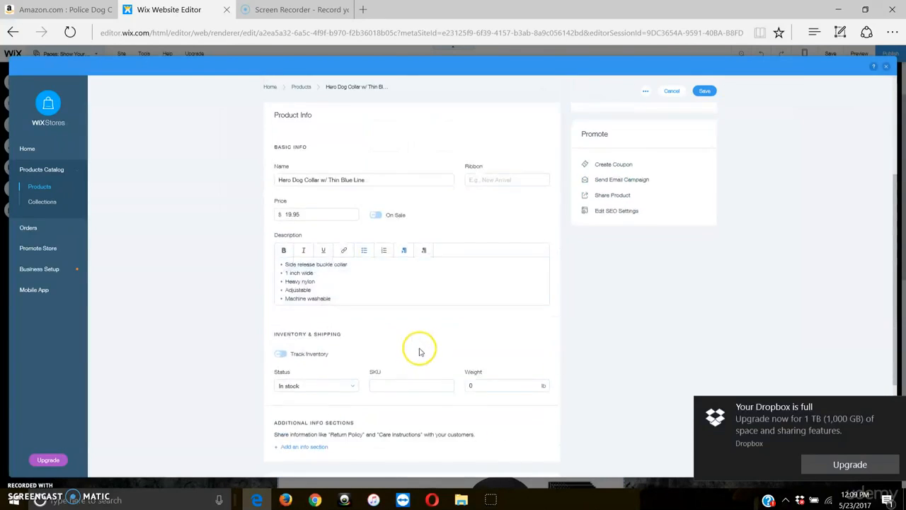
pyautogui.scroll(-3, 398, 350)
pyautogui.scroll(5, 399, 358)
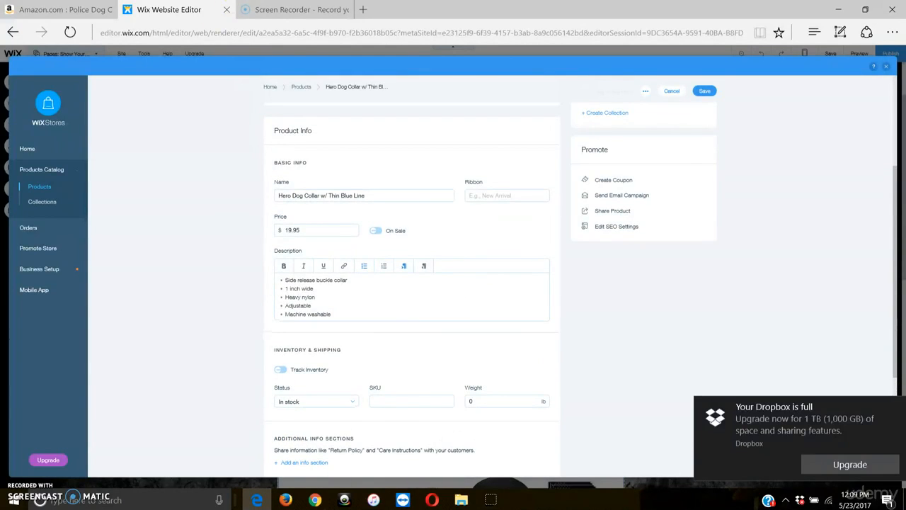
pyautogui.click(11, 11)
pyautogui.scroll(10, 522, 162)
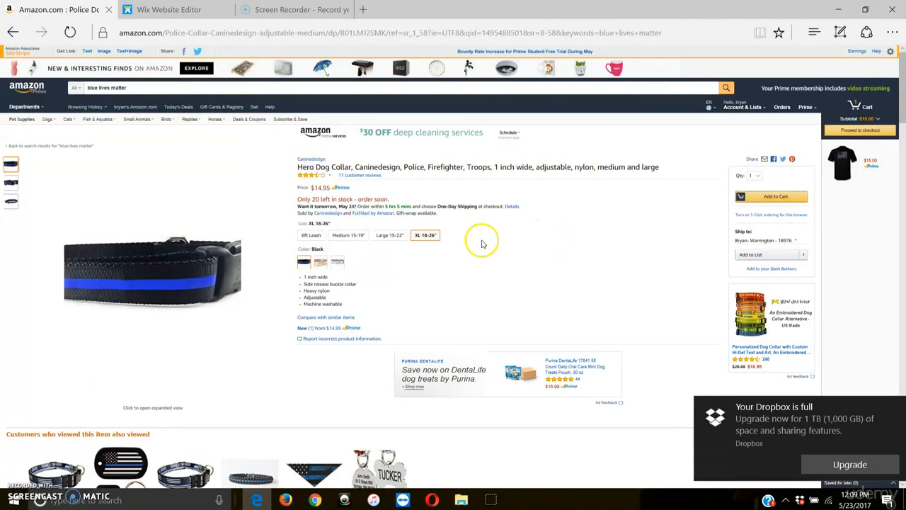
pyautogui.scroll(-8, 370, 385)
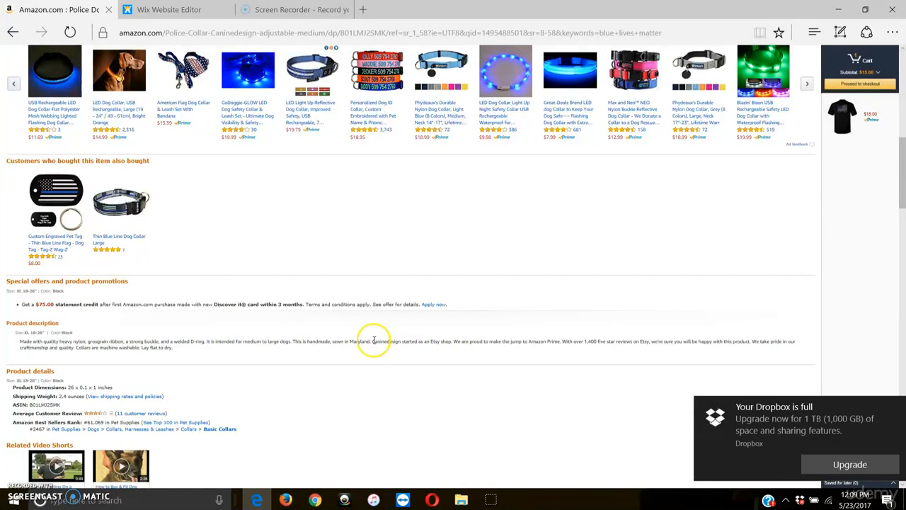
pyautogui.moveTo(371, 341); pyautogui.dragTo(105, 339)
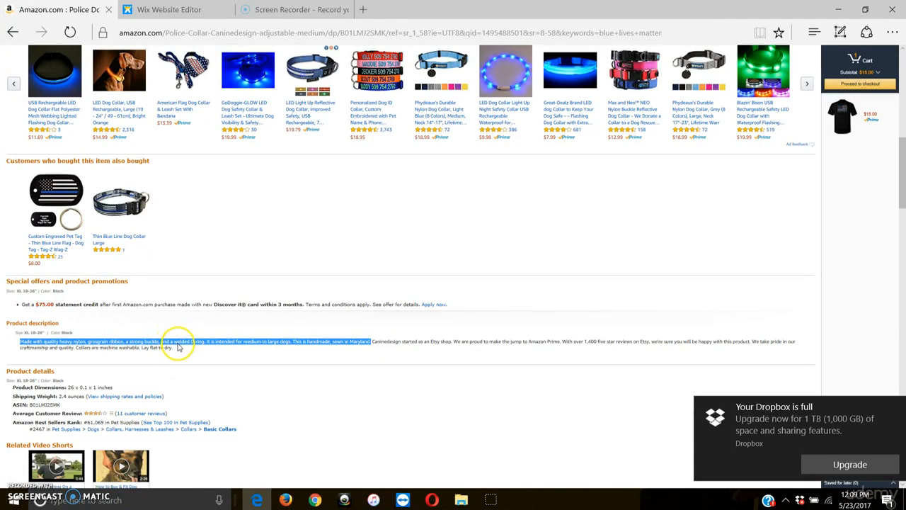
pyautogui.rightClick(179, 343)
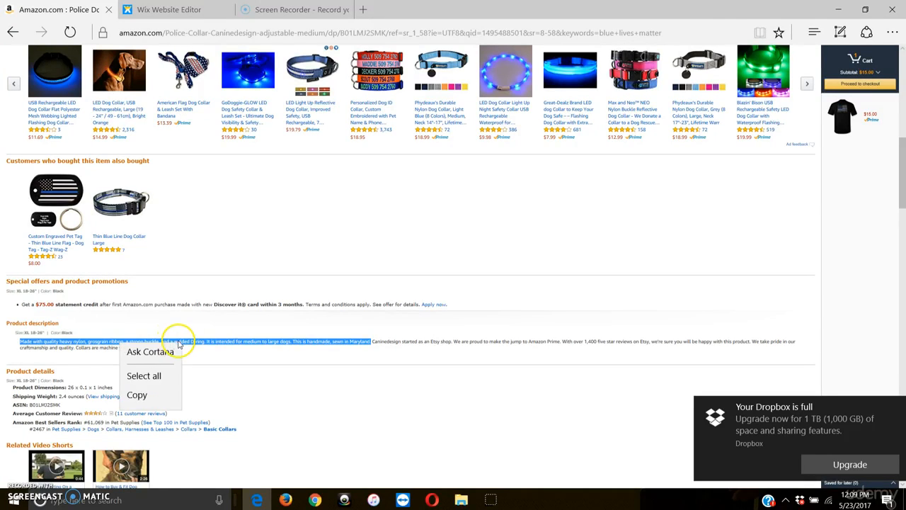
pyautogui.click(155, 397)
# Check the collar's size on Amazon and add an 18-26" bullet plus a new line to the Wix description.
pyautogui.scroll(6, 305, 305)
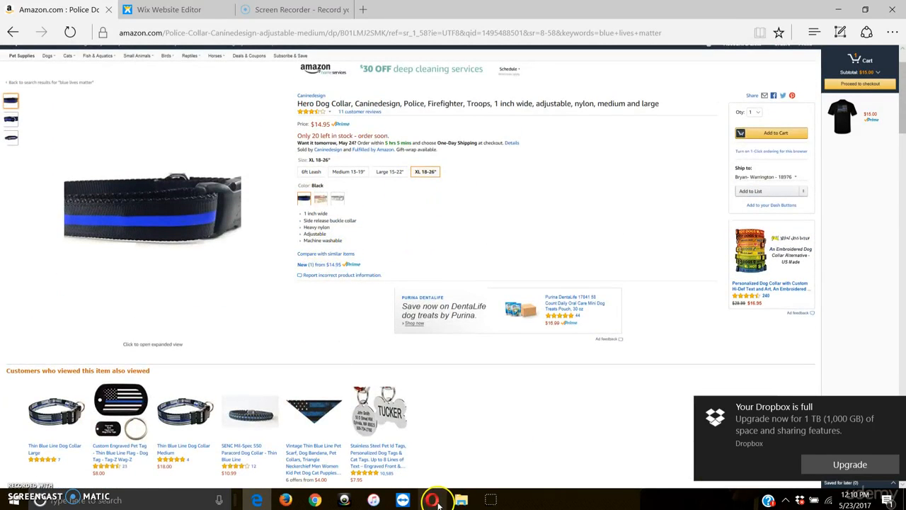
pyautogui.click(170, 9)
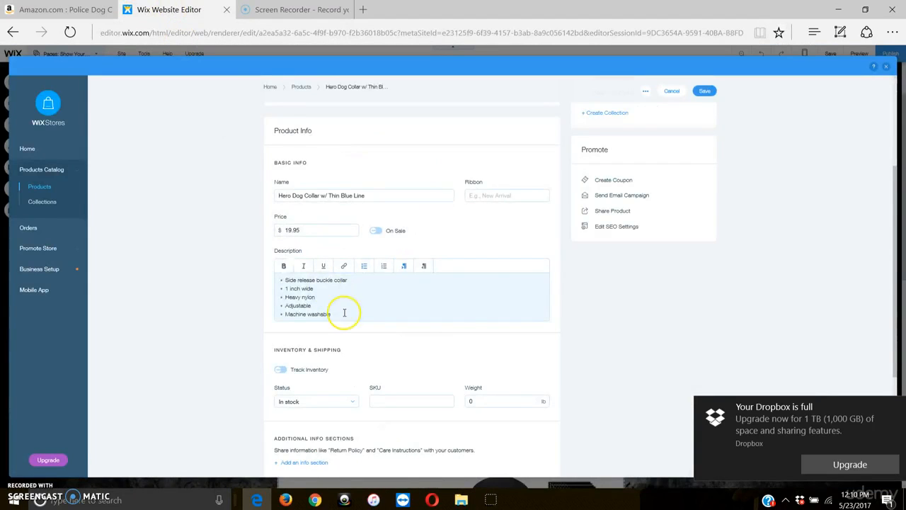
pyautogui.click(368, 318)
pyautogui.press('Return')
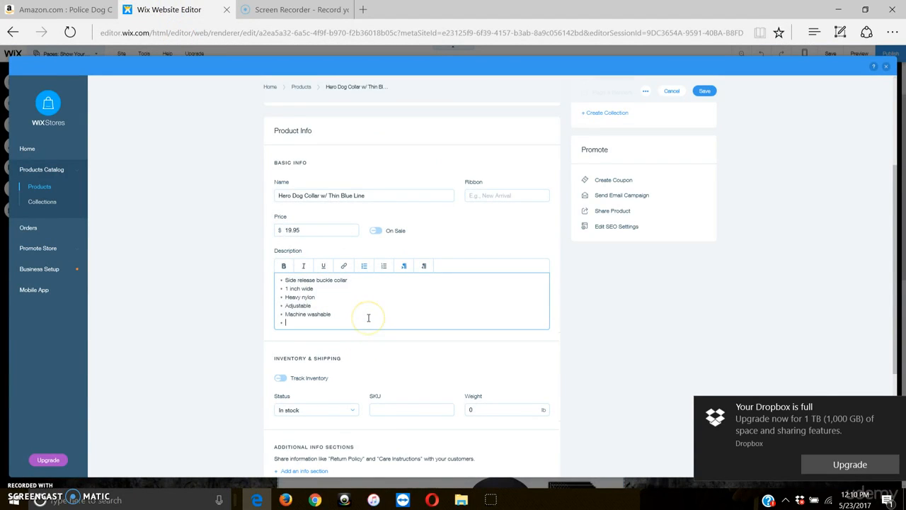
pyautogui.hotkey('ctrl', 'v')
pyautogui.click(356, 323)
pyautogui.press('Return')
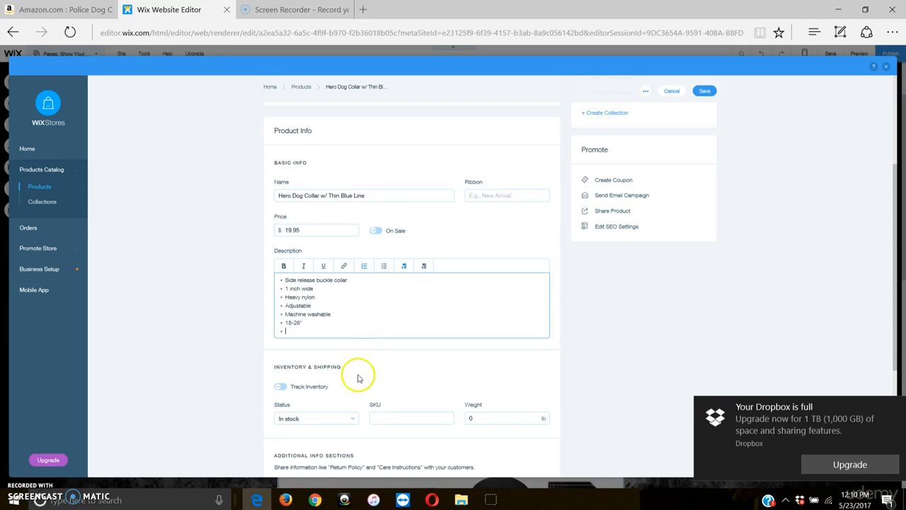
# Go back to the product description on the Amazon listing and dismiss the Dropbox notification.
pyautogui.click(33, 19)
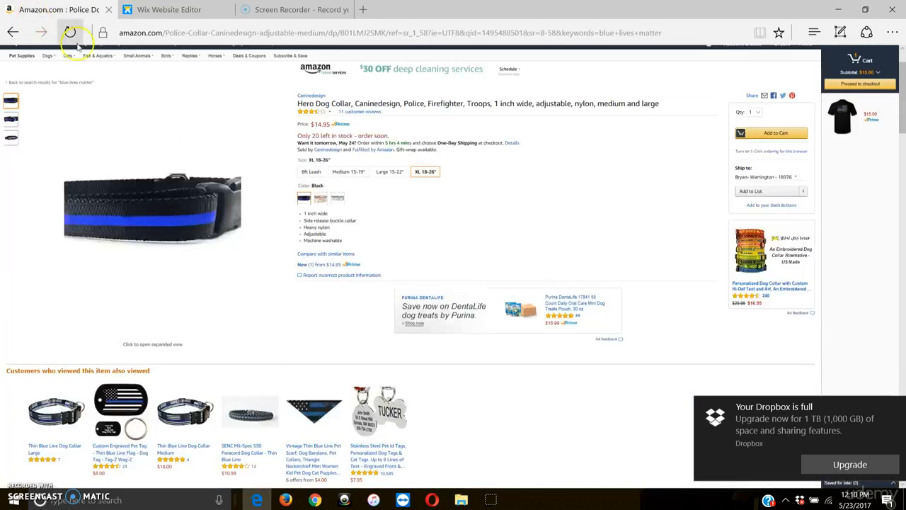
pyautogui.scroll(-8, 330, 285)
pyautogui.scroll(-1, 236, 353)
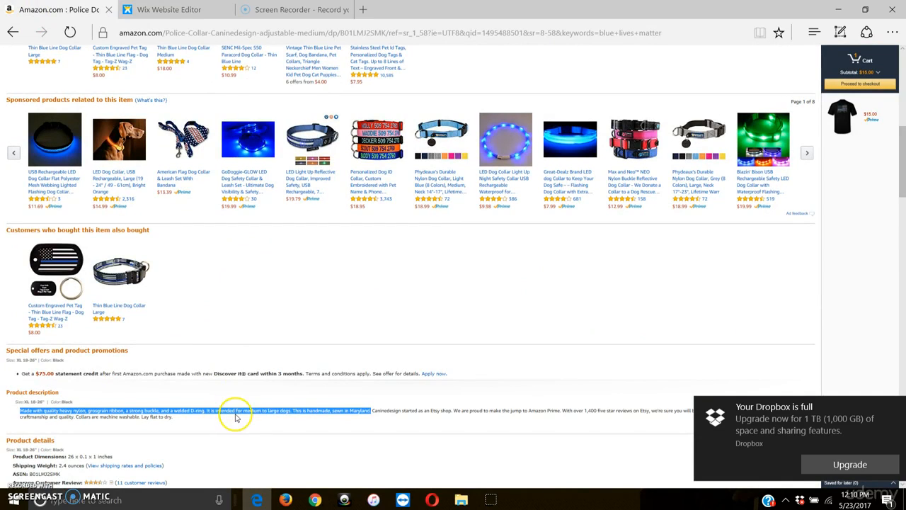
pyautogui.click(897, 409)
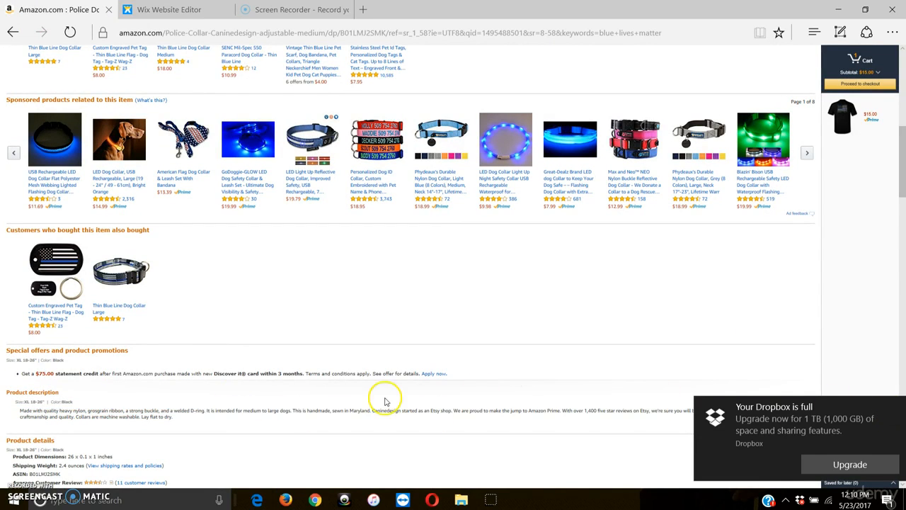
pyautogui.click(896, 409)
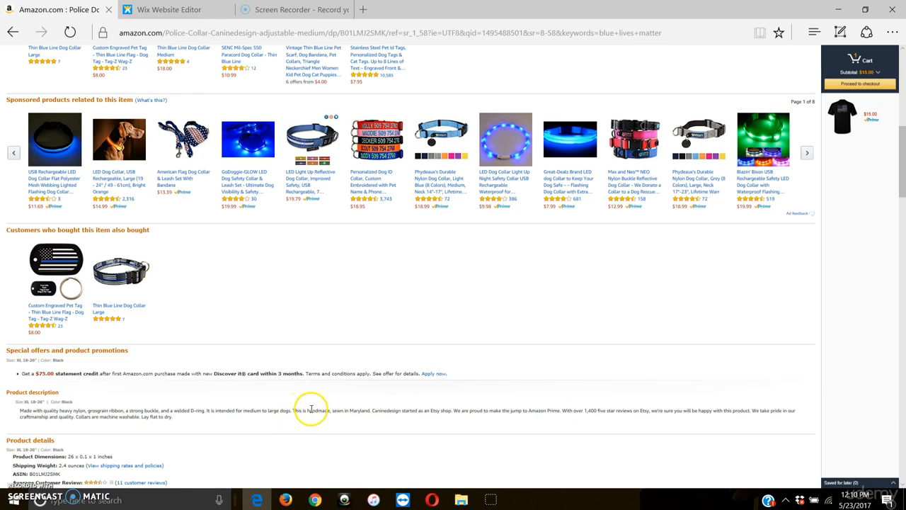
# Copy the Amazon text from "Made with quality heavy nylon" to "sewn in Maryland" and paste it beneath the bullets in Wix's Description.
pyautogui.moveTo(371, 410); pyautogui.dragTo(78, 411)
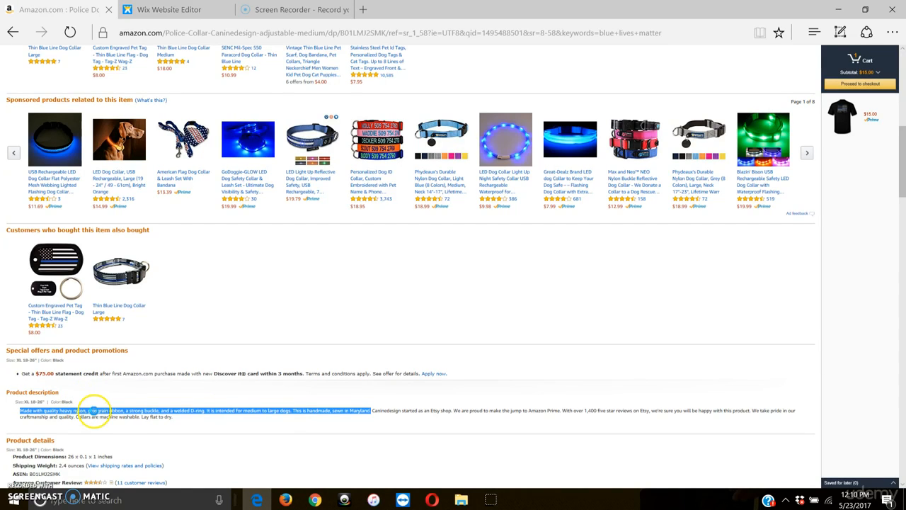
pyautogui.rightClick(92, 411)
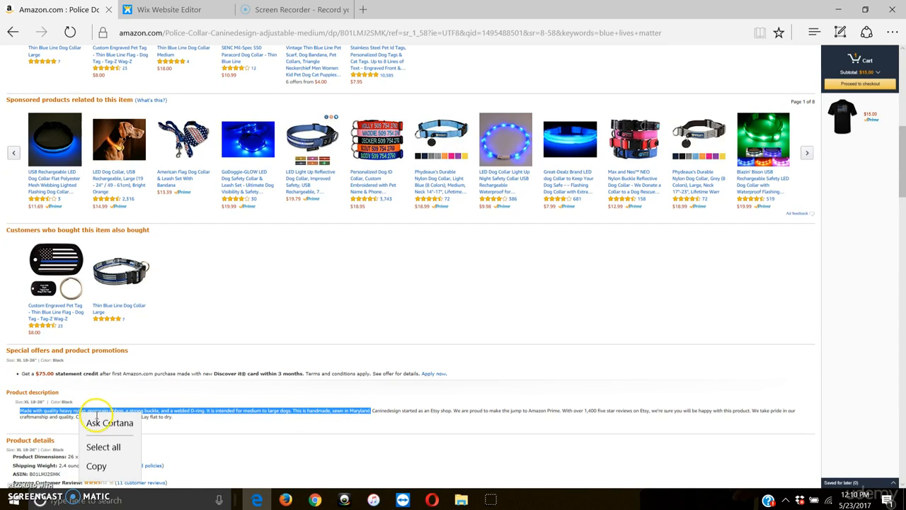
pyautogui.click(96, 470)
pyautogui.click(170, 10)
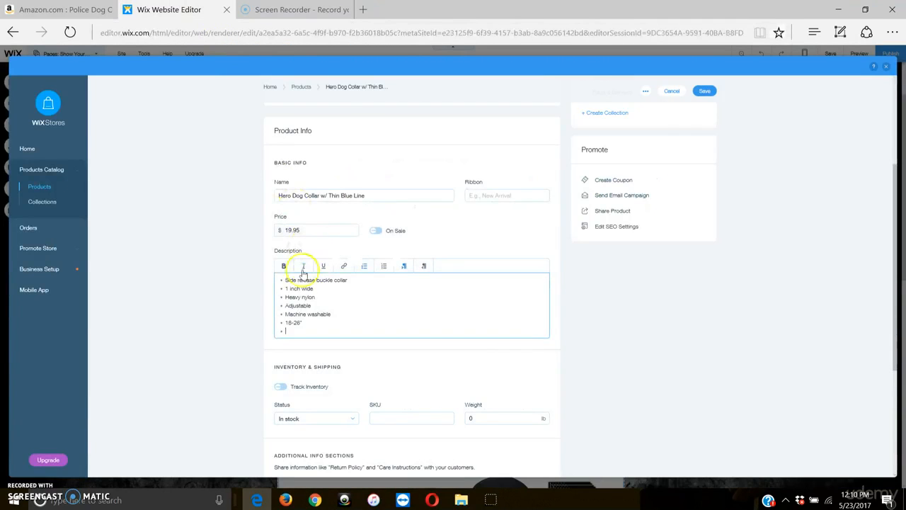
pyautogui.hotkey('ctrl', 'v')
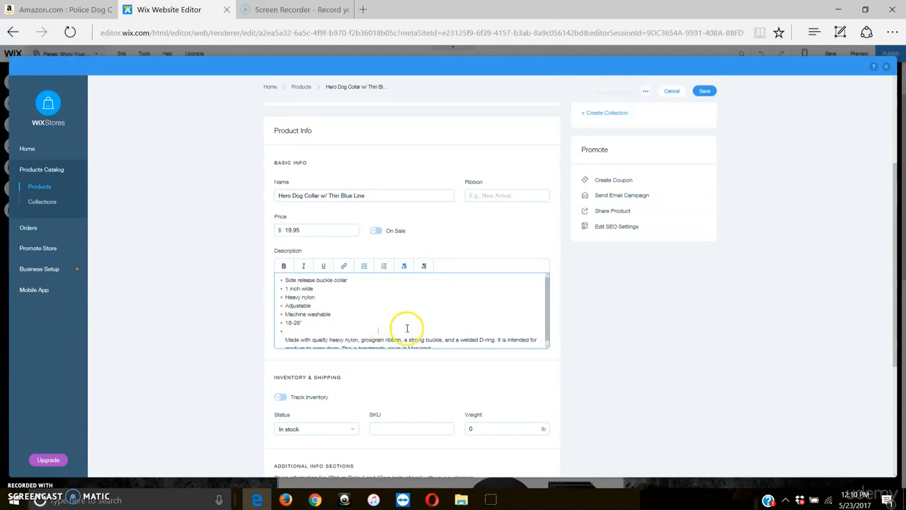
# Delete the extra spaces and the empty bullet between the 18-26" item and the pasted description paragraph.
pyautogui.press('BackSpace')
pyautogui.press('BackSpace')
pyautogui.press('BackSpace')
pyautogui.press('BackSpace')
pyautogui.press('BackSpace')
pyautogui.press('BackSpace')
pyautogui.press('BackSpace')
pyautogui.press('BackSpace')
pyautogui.press('BackSpace')
pyautogui.press('BackSpace')
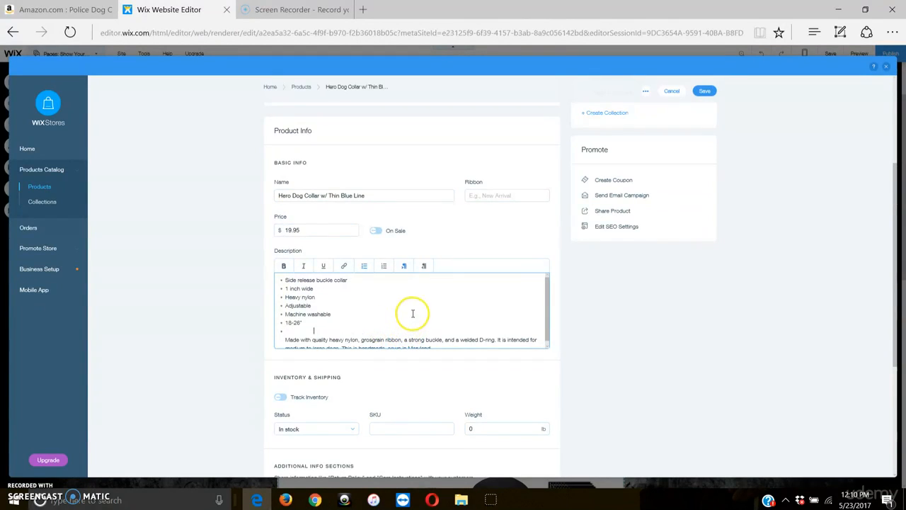
pyautogui.press('BackSpace')
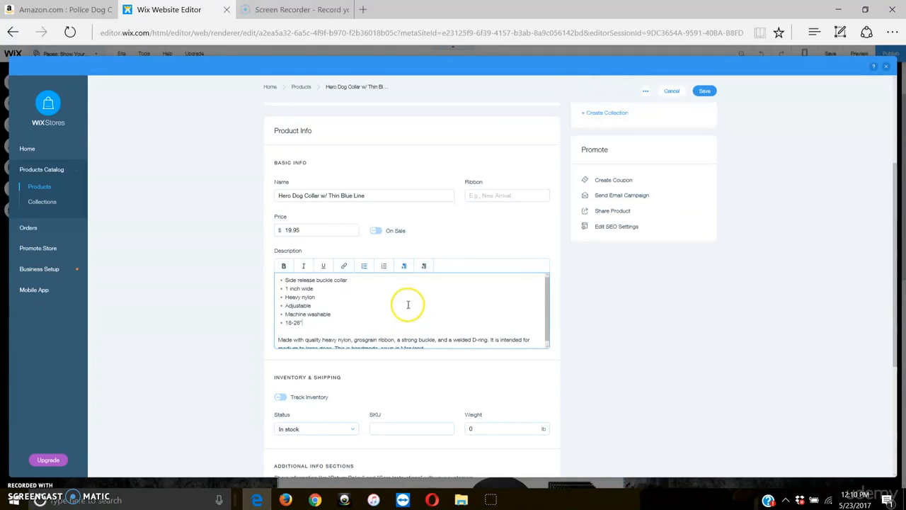
# Look over the filled-in product form down to the Custom Text and Product Options sections.
pyautogui.scroll(3, 418, 237)
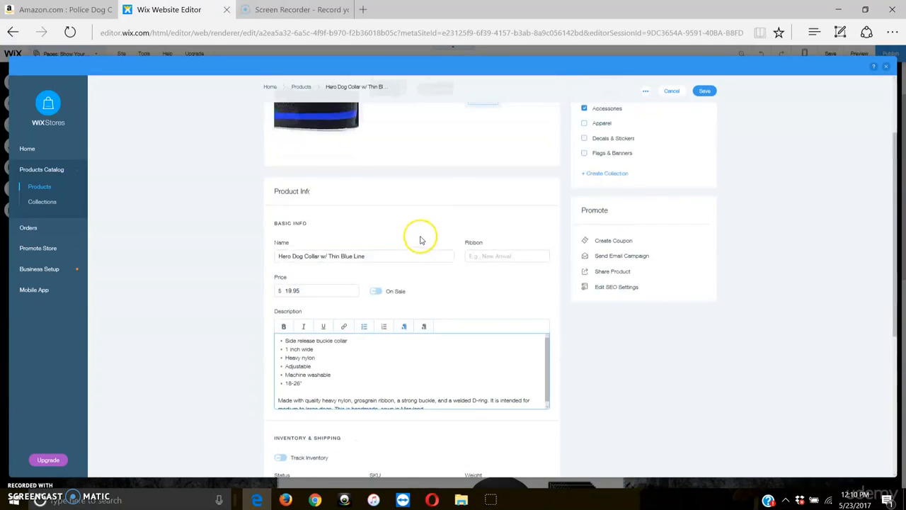
pyautogui.scroll(-2, 425, 227)
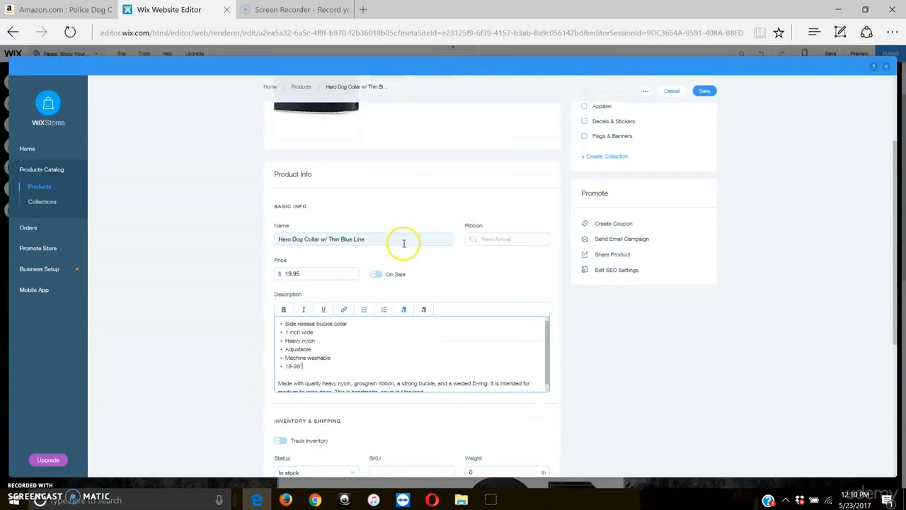
pyautogui.scroll(-4, 403, 241)
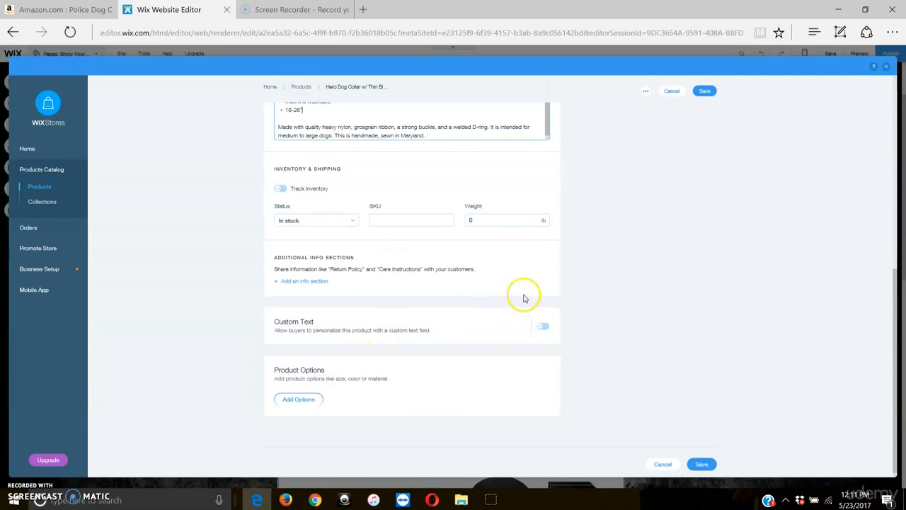
# Check the form for adding an info section, add a blank product option and view its available input types.
pyautogui.click(304, 282)
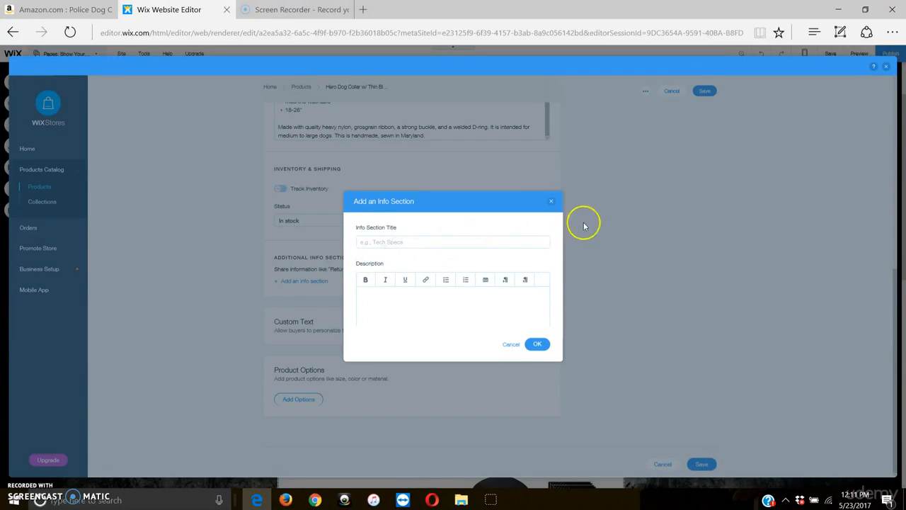
pyautogui.click(551, 202)
pyautogui.click(299, 400)
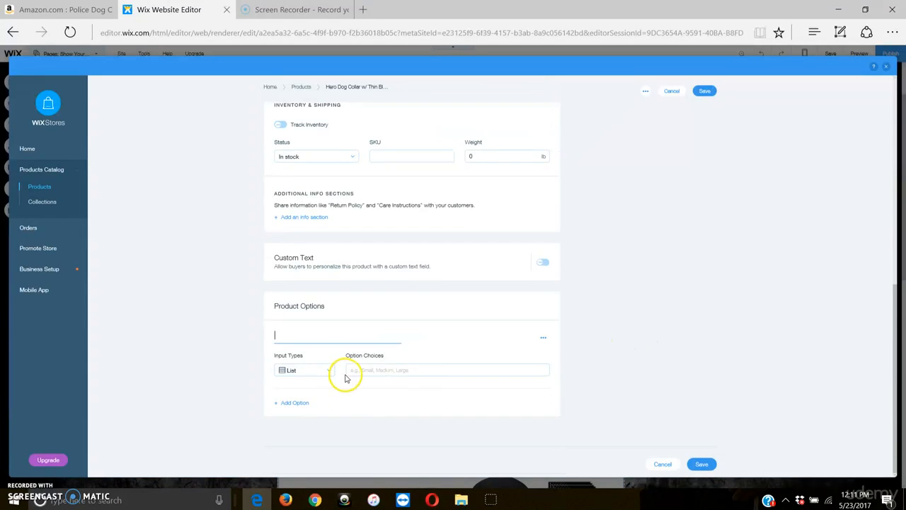
pyautogui.click(329, 373)
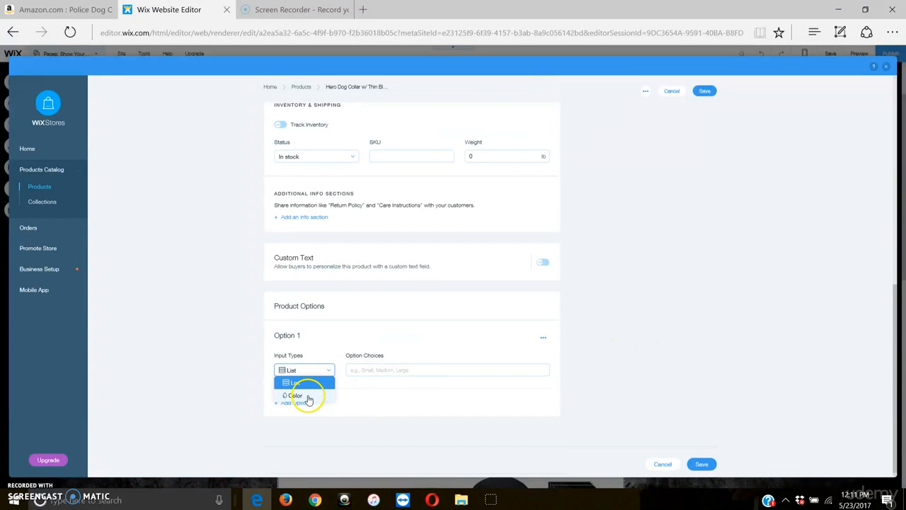
pyautogui.click(641, 323)
# Try to save the dog collar product with the blank list option still in its Product Options.
pyautogui.scroll(10, 678, 304)
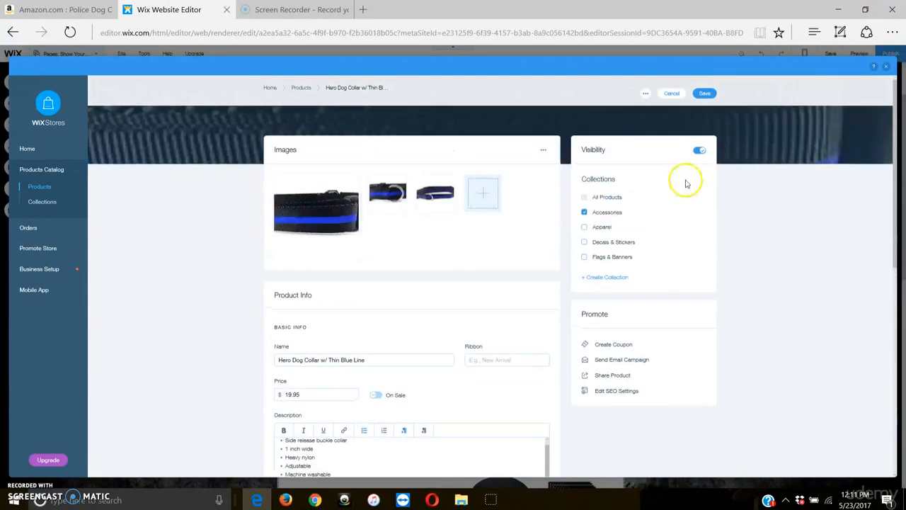
pyautogui.click(701, 115)
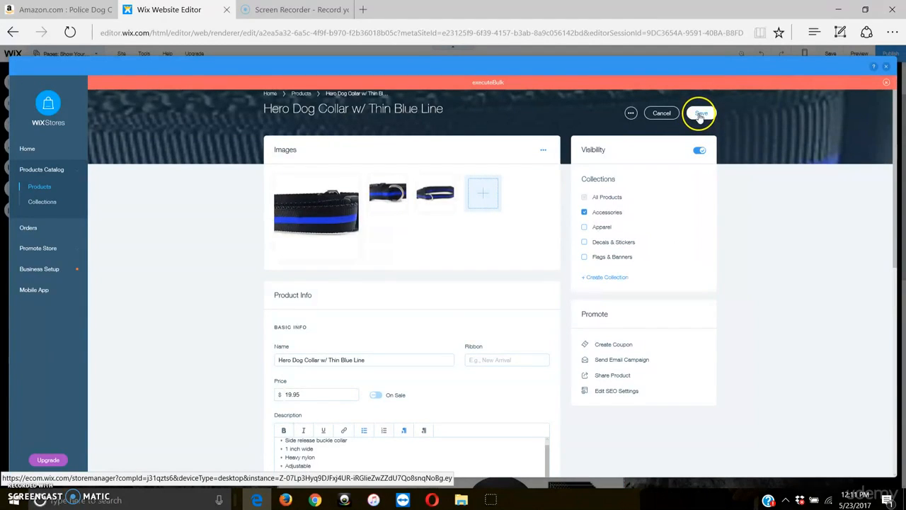
pyautogui.scroll(-5, 798, 192)
pyautogui.scroll(-4, 779, 218)
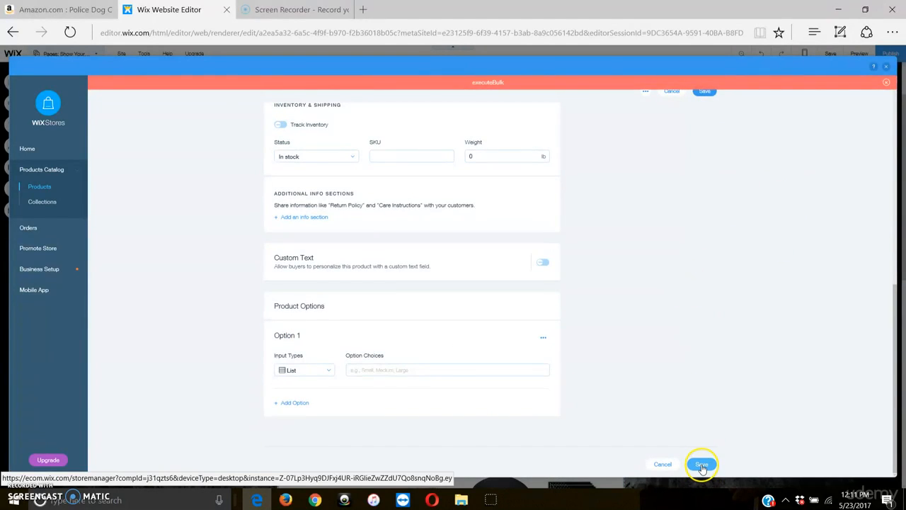
pyautogui.click(702, 466)
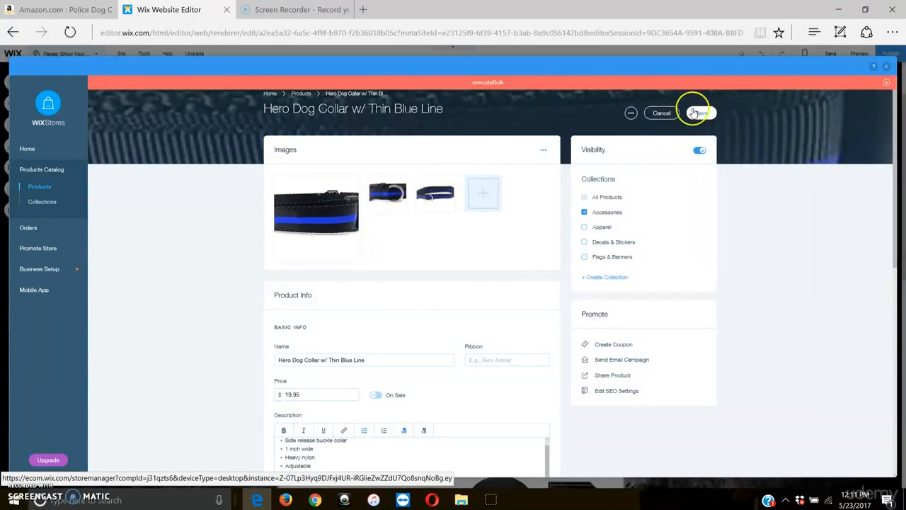
# Delete the blank Option 1 from the collar's Product Options and try to save the product again.
pyautogui.scroll(-5, 556, 182)
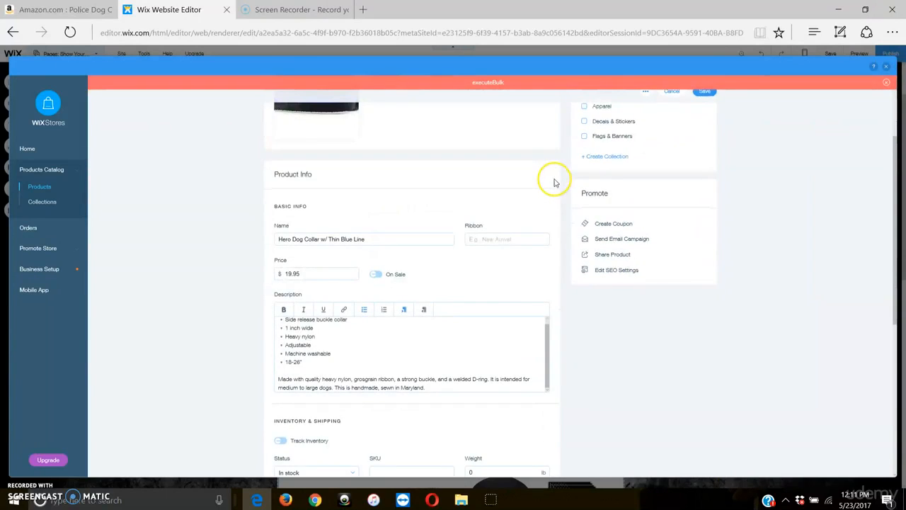
pyautogui.click(487, 330)
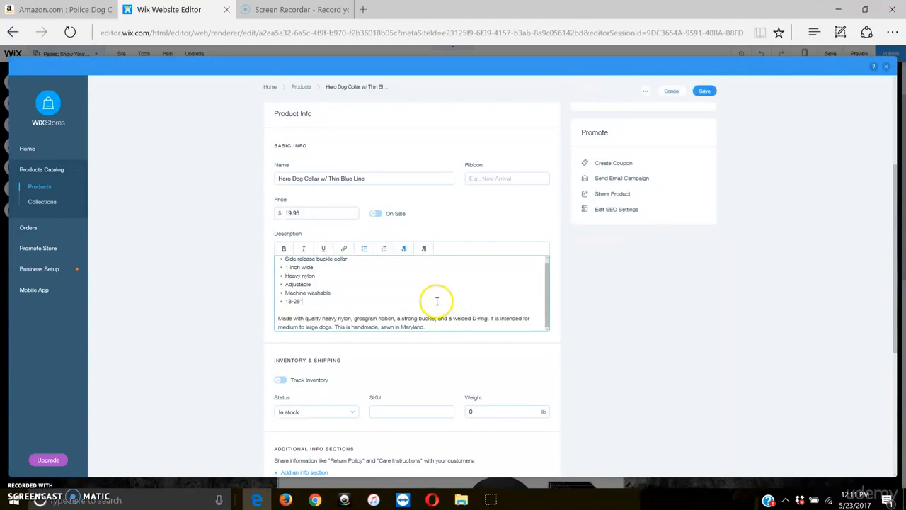
pyautogui.scroll(-4, 432, 308)
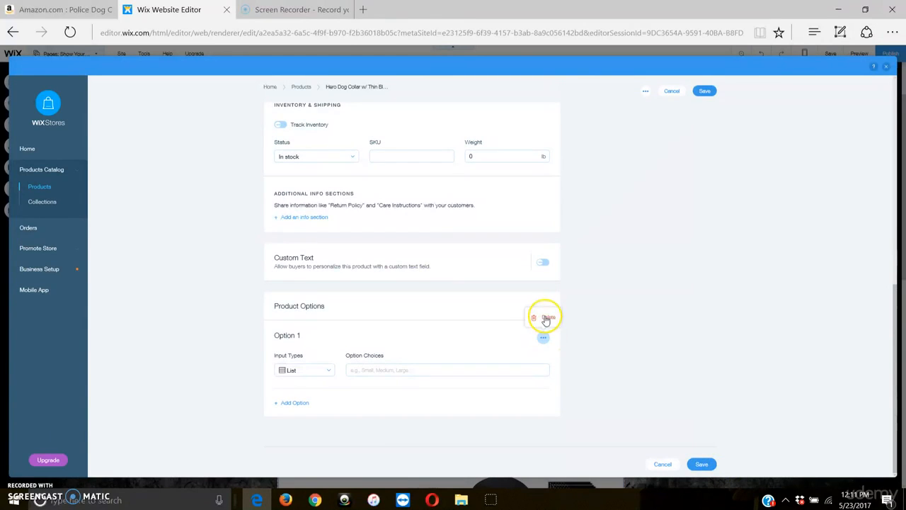
pyautogui.click(544, 318)
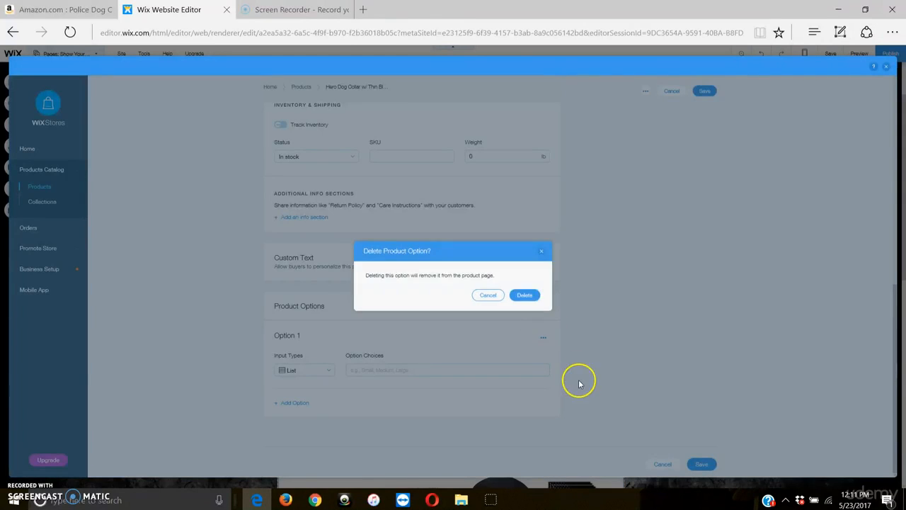
pyautogui.click(532, 298)
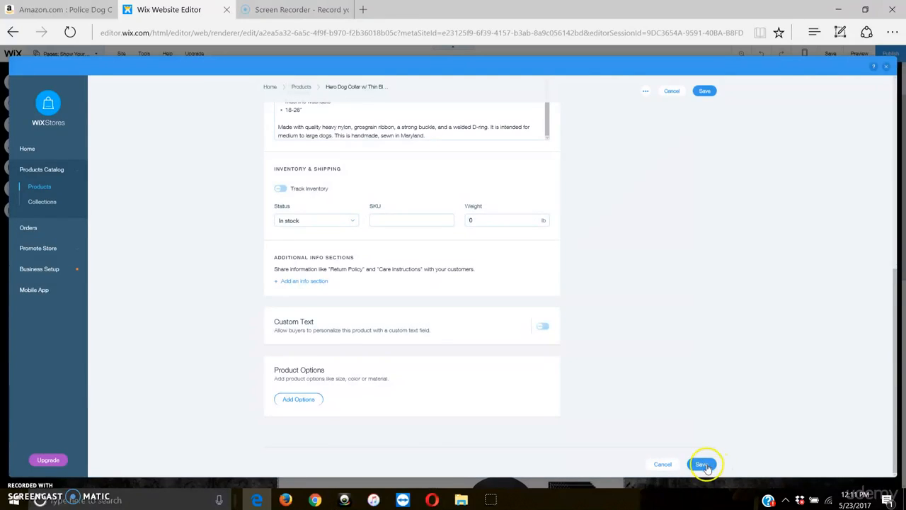
pyautogui.click(702, 464)
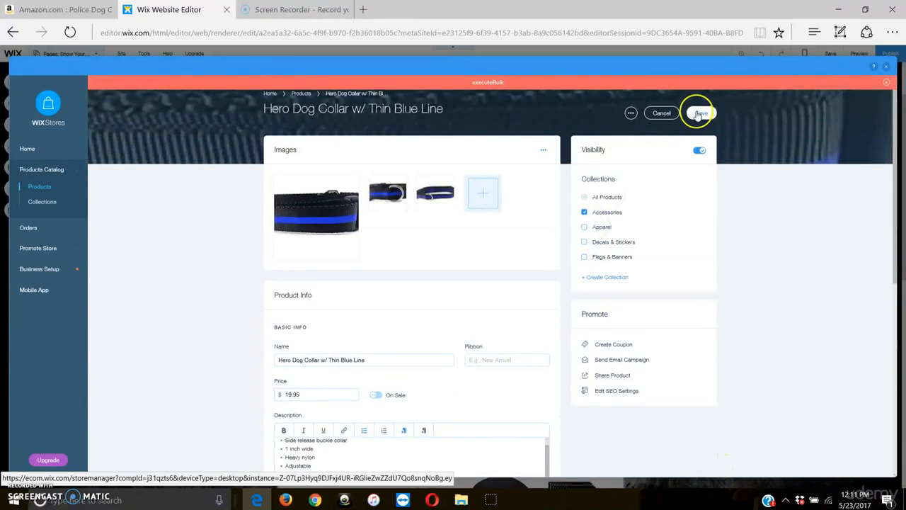
# Close the store manager, look over the Show Your Support page's product gallery and deselect the gallery.
pyautogui.click(886, 68)
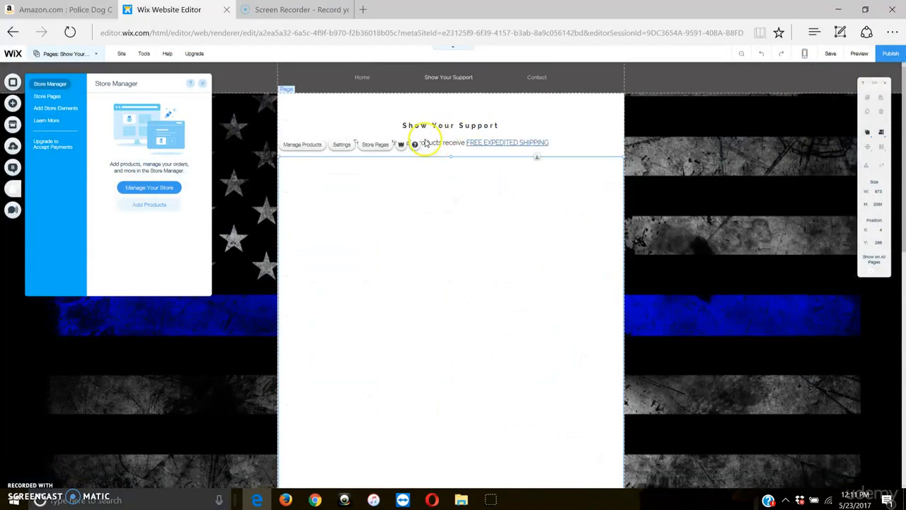
pyautogui.scroll(-1, 665, 220)
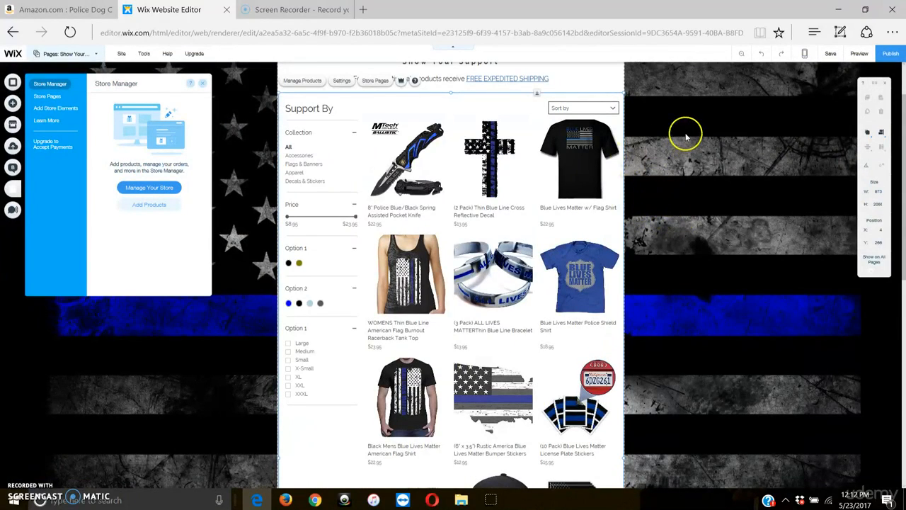
pyautogui.scroll(1, 687, 136)
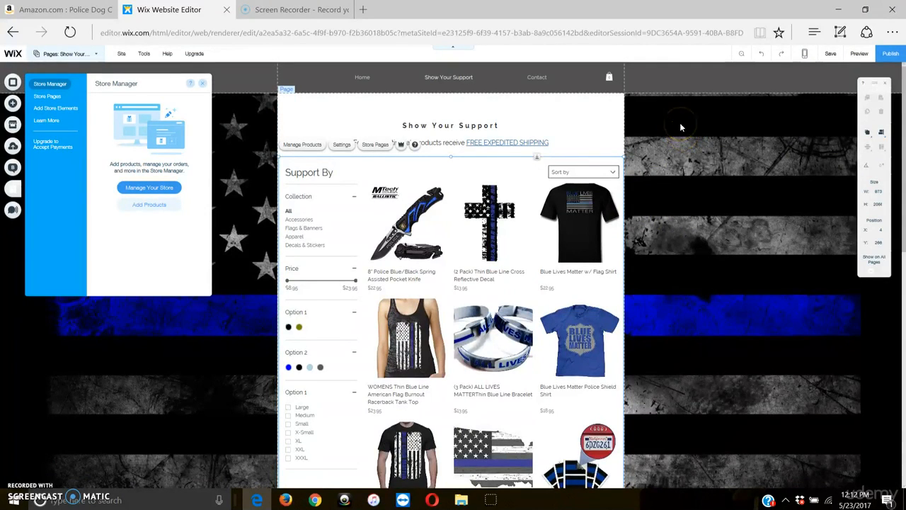
pyautogui.click(605, 139)
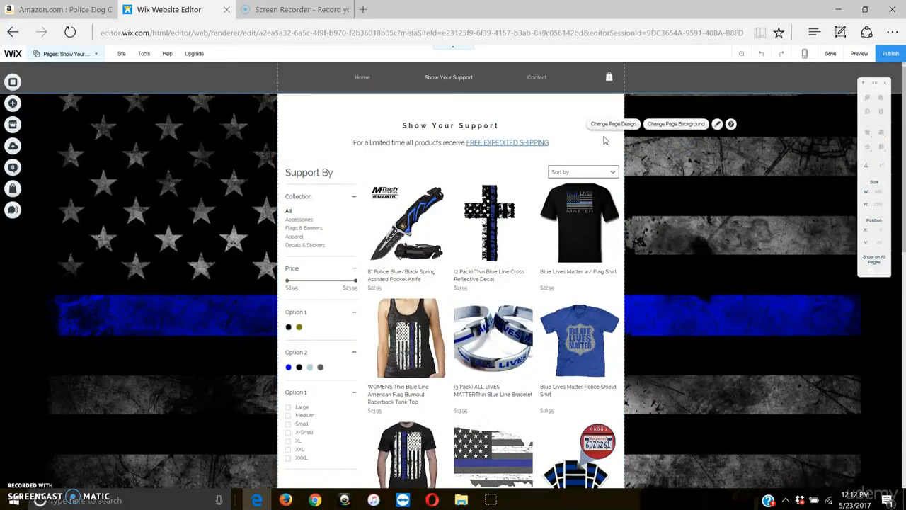